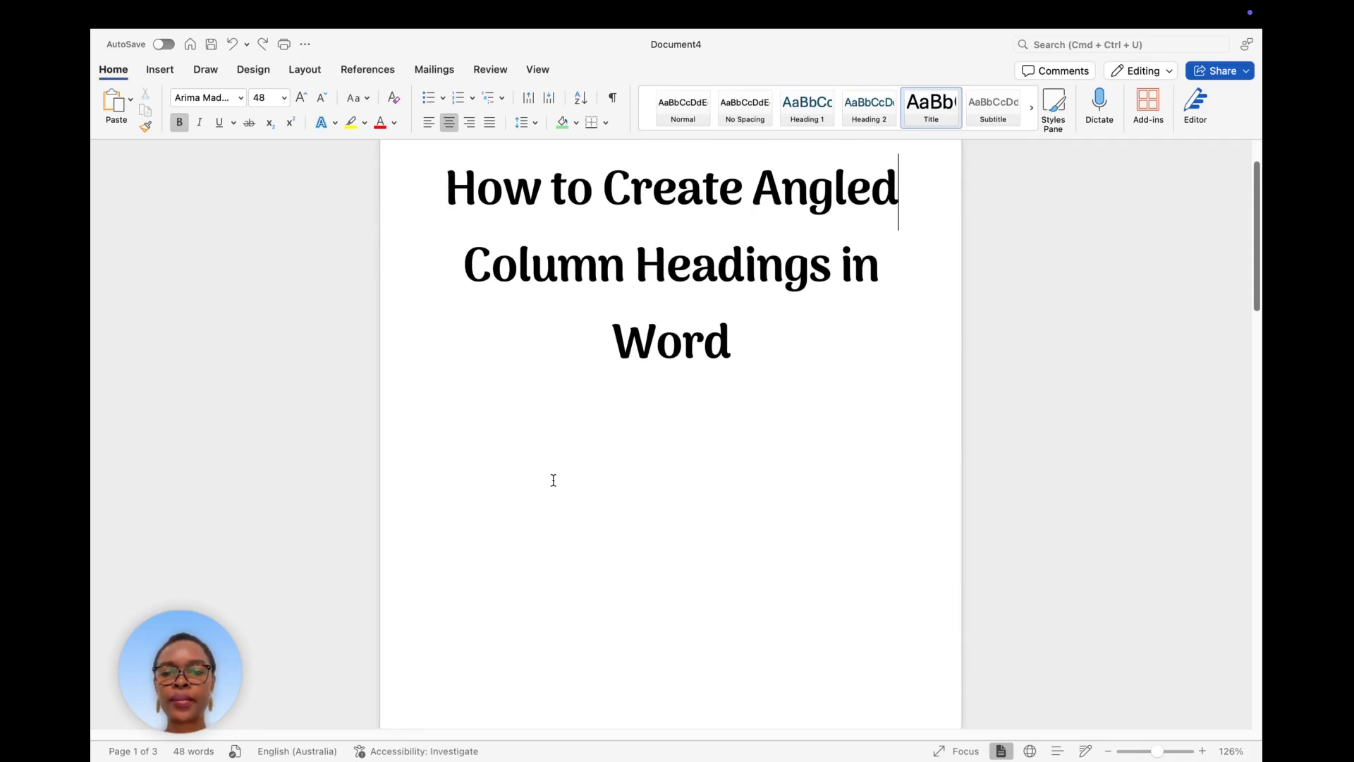
Scroll past the title page to bring the green student-averages table on page 2 into view.
scroll(553, 477, down, 1)
scroll(536, 493, down, 15)
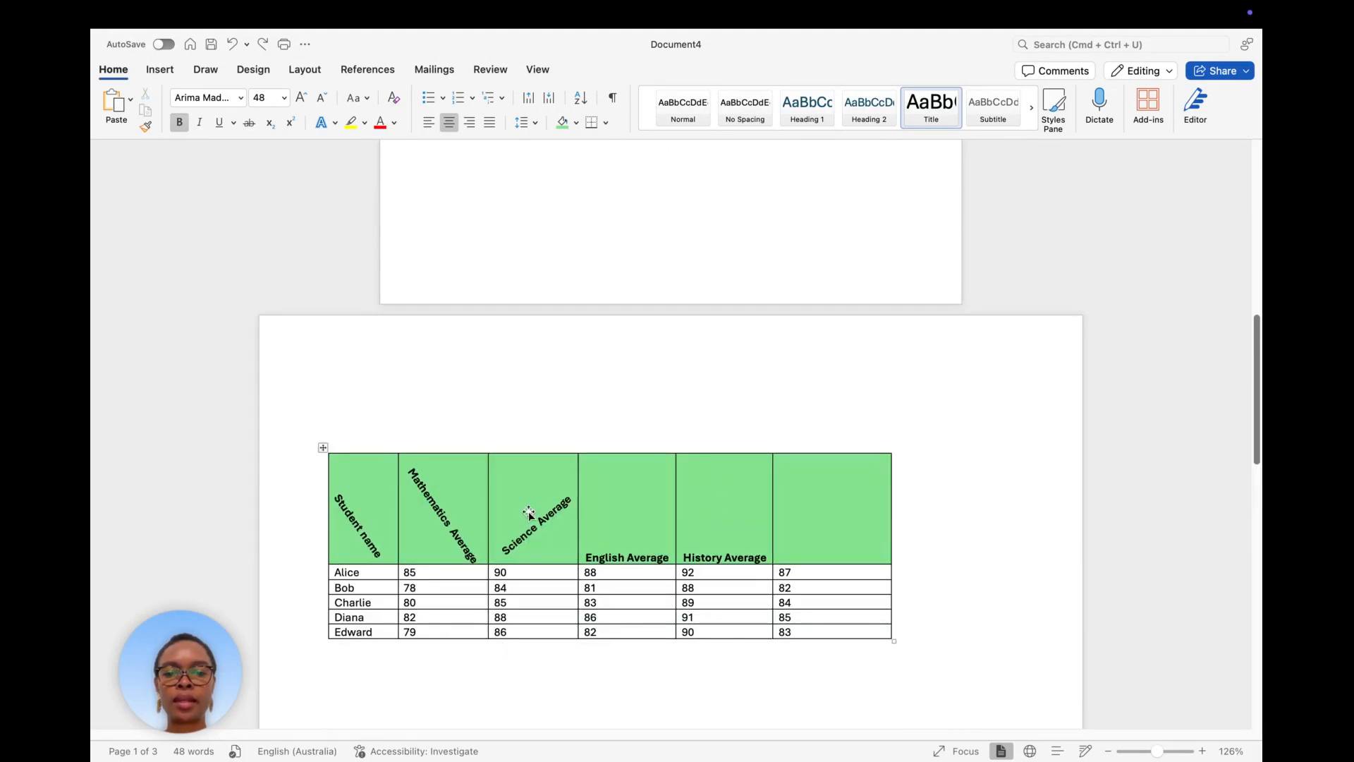
scroll(530, 511, down, 3)
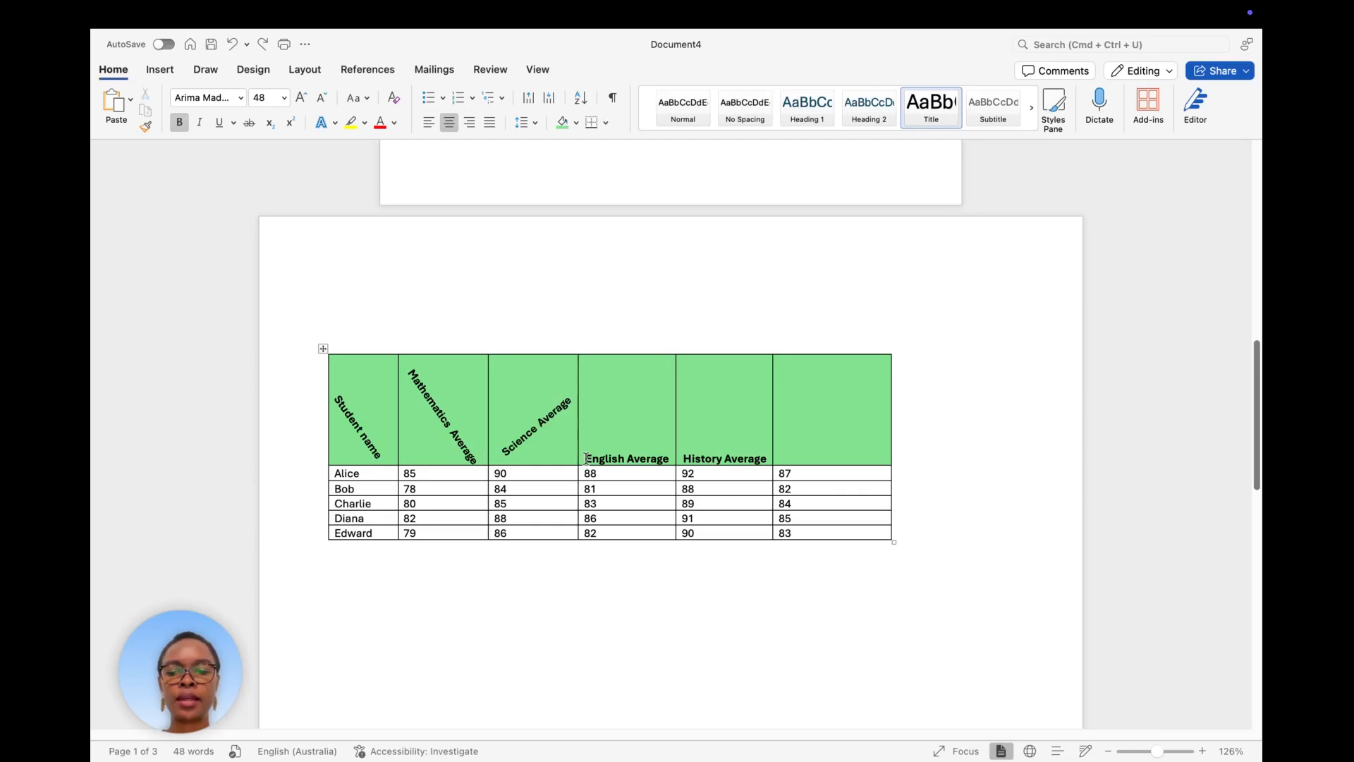
Cut the English Average heading out of the fourth column's header cell, leaving it empty.
drag(587, 458, 661, 463)
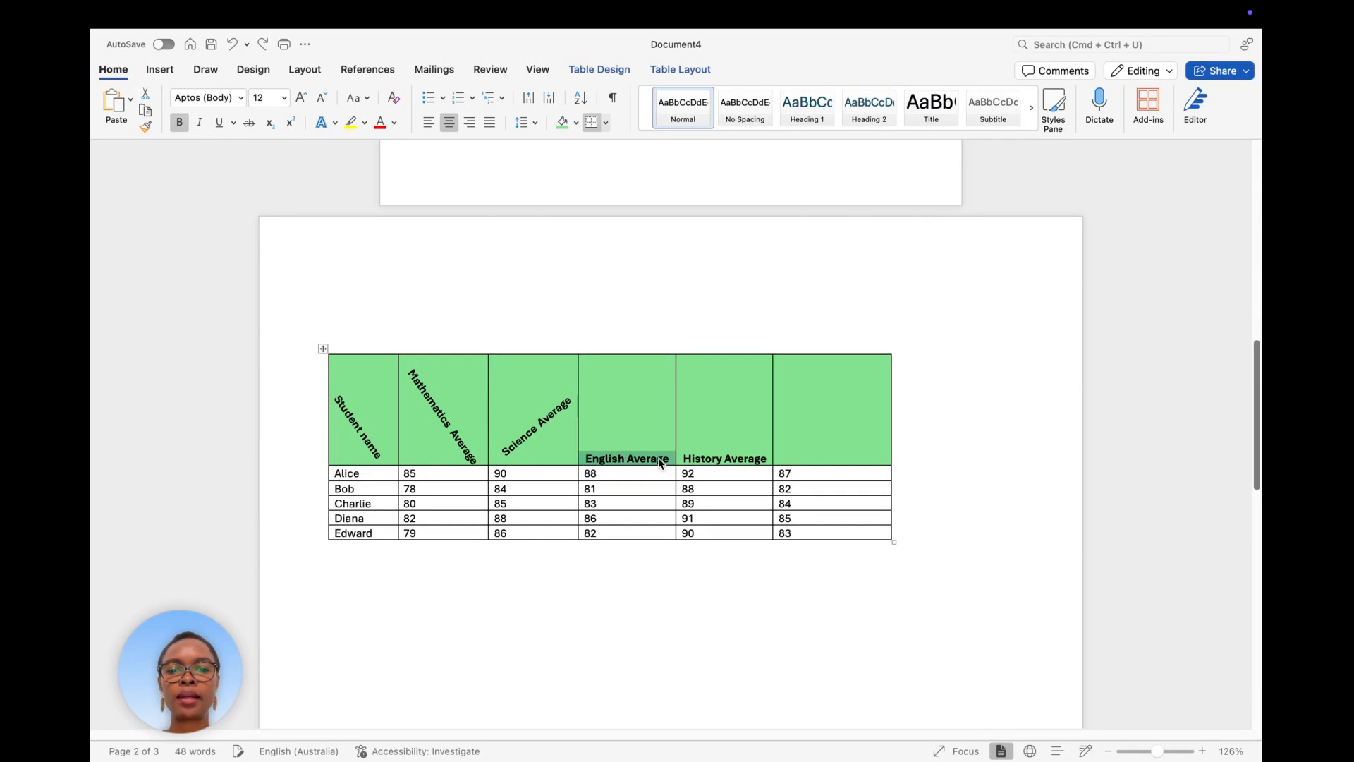
right_click(661, 463)
click(678, 464)
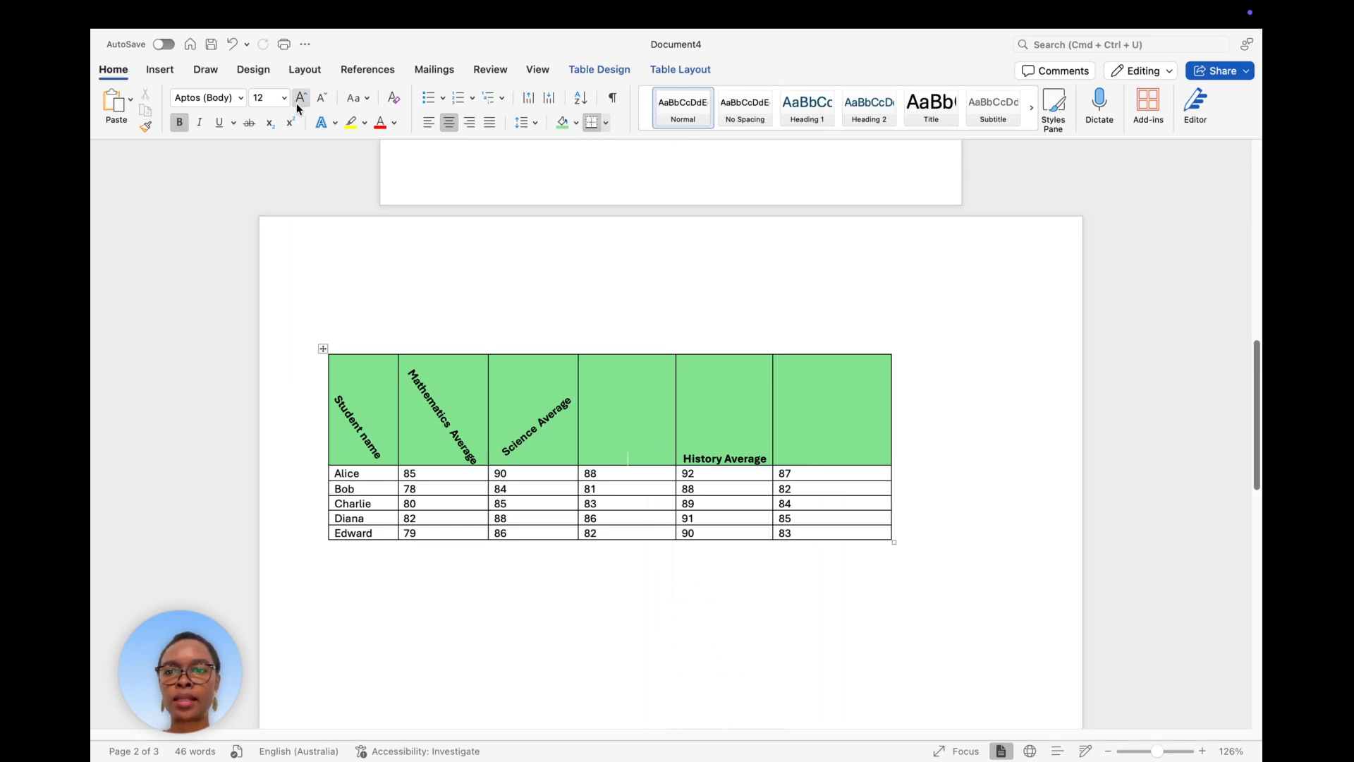
click(160, 72)
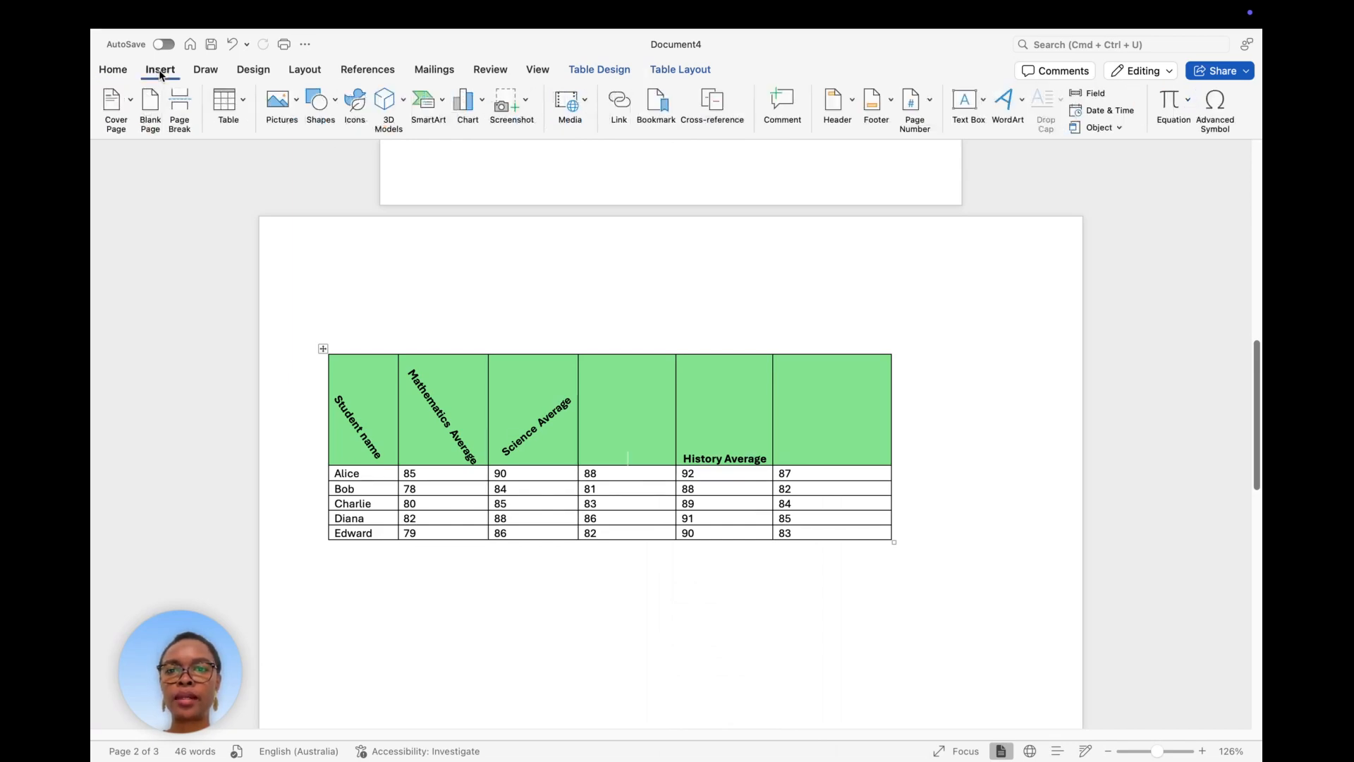
Draw a text box in the empty English header cell and paste the cut heading into it.
click(336, 105)
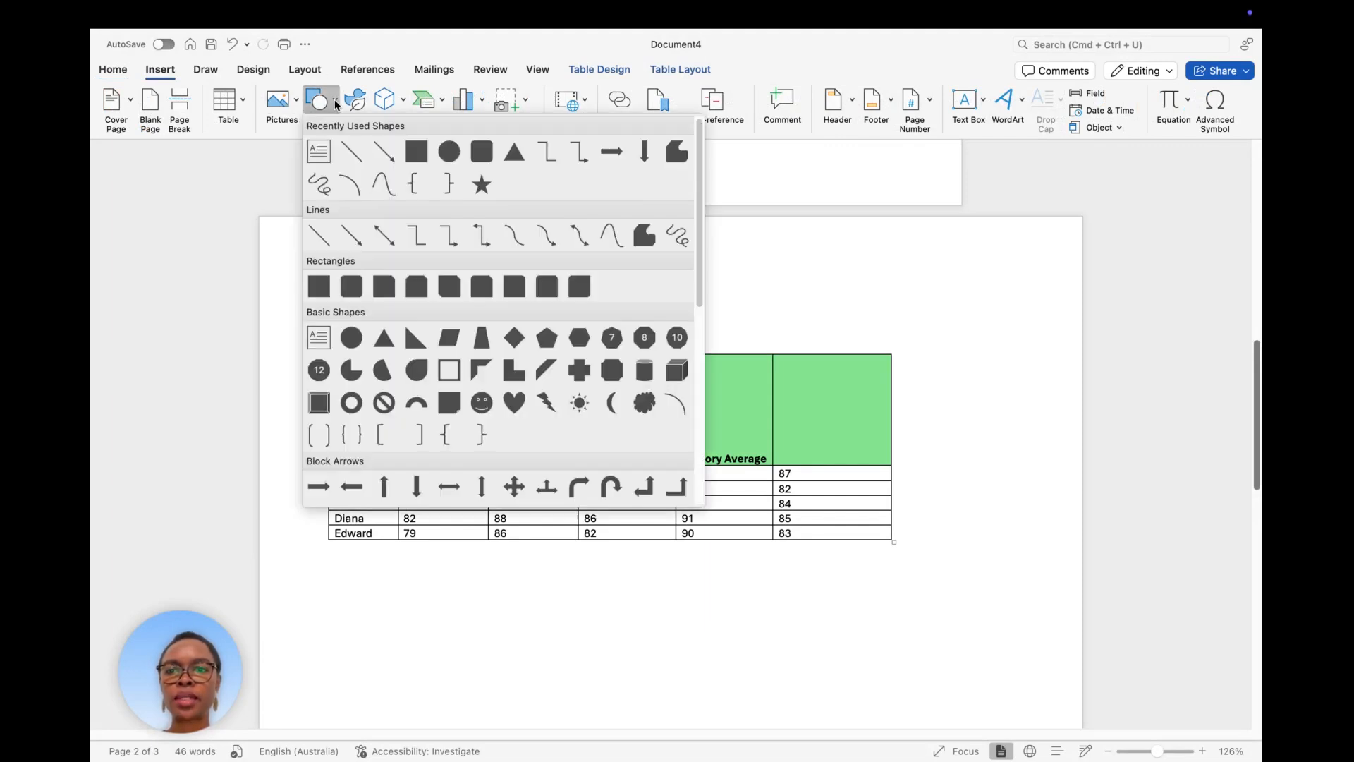
click(318, 153)
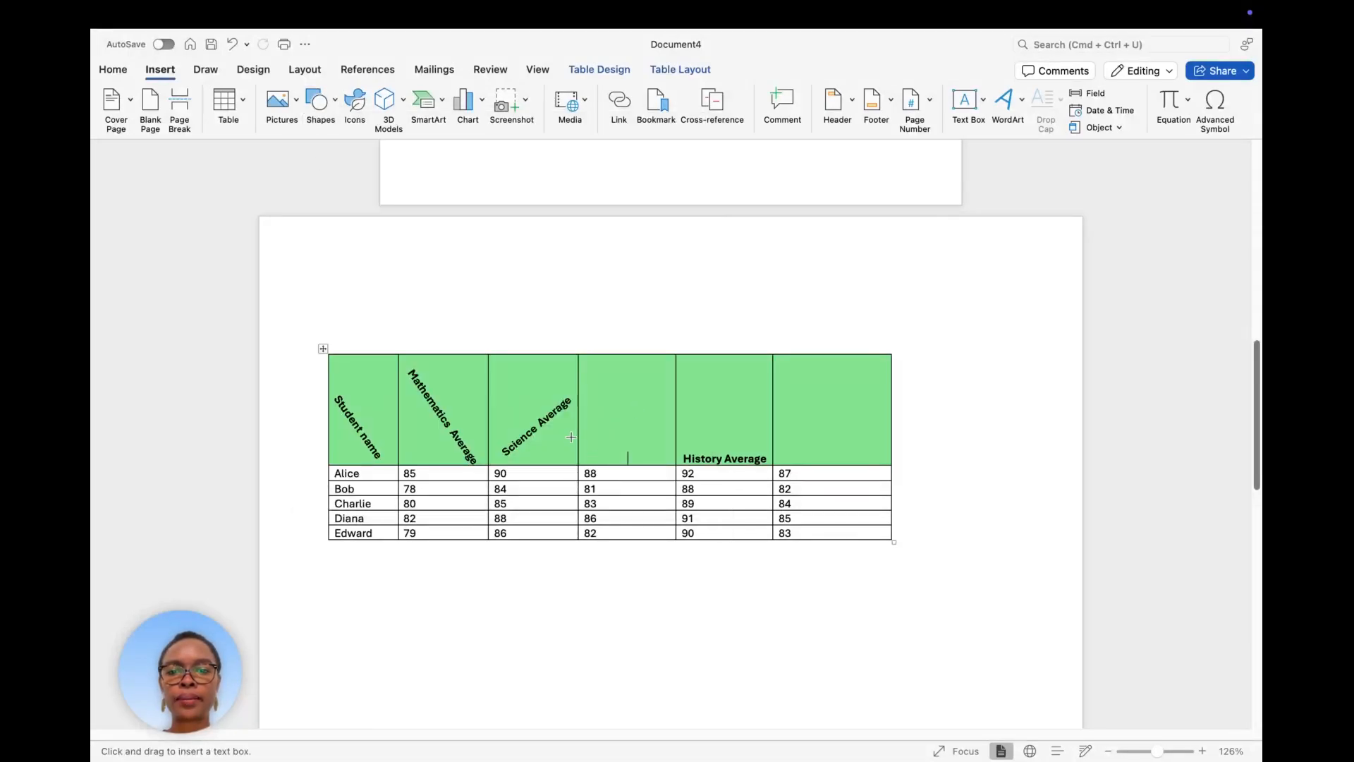
drag(579, 430, 676, 452)
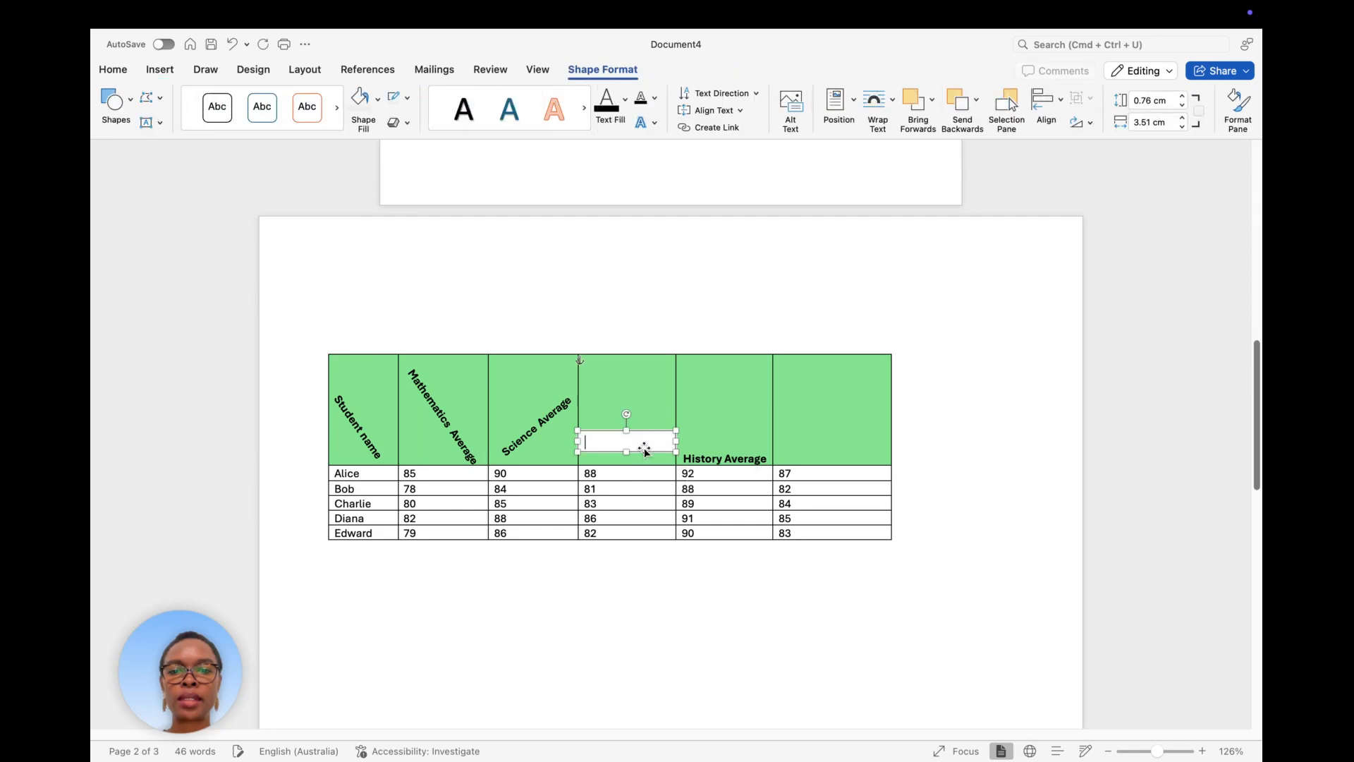
right_click(638, 444)
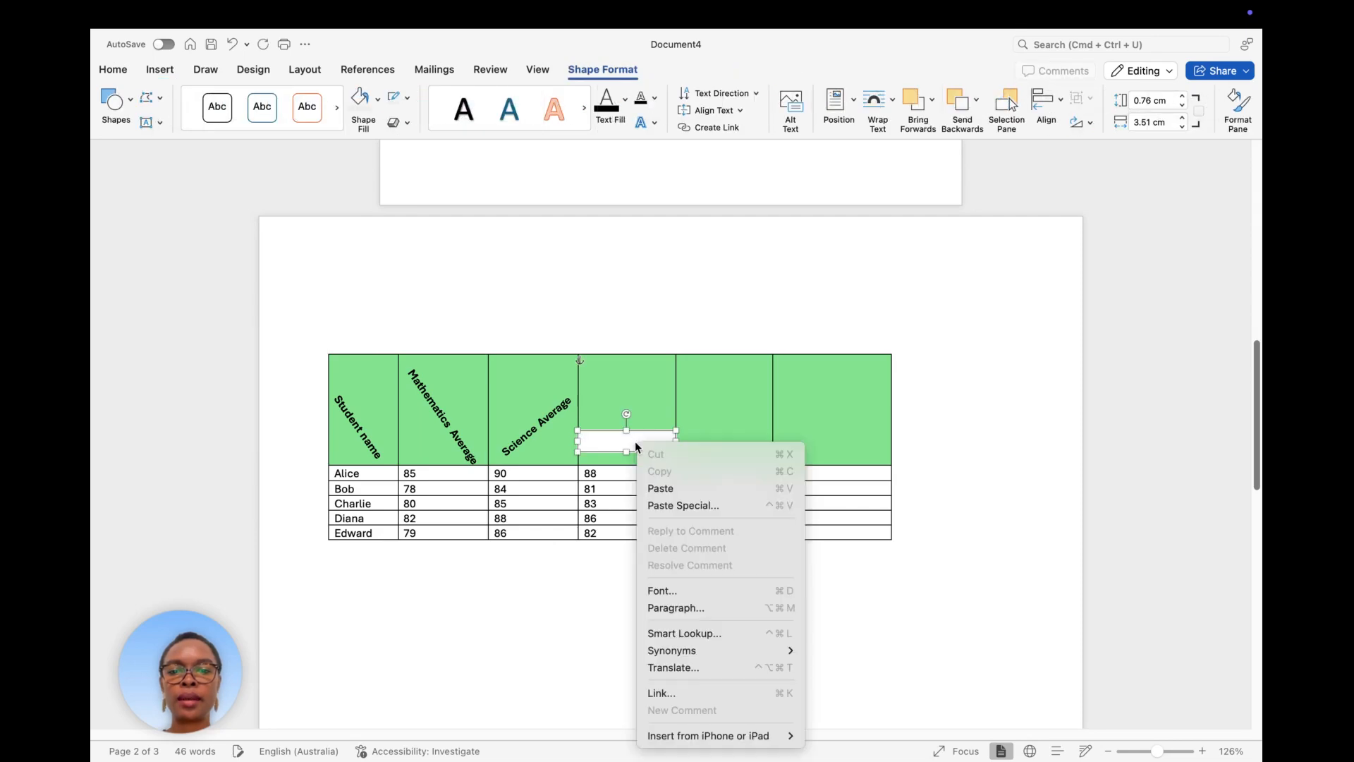
click(670, 489)
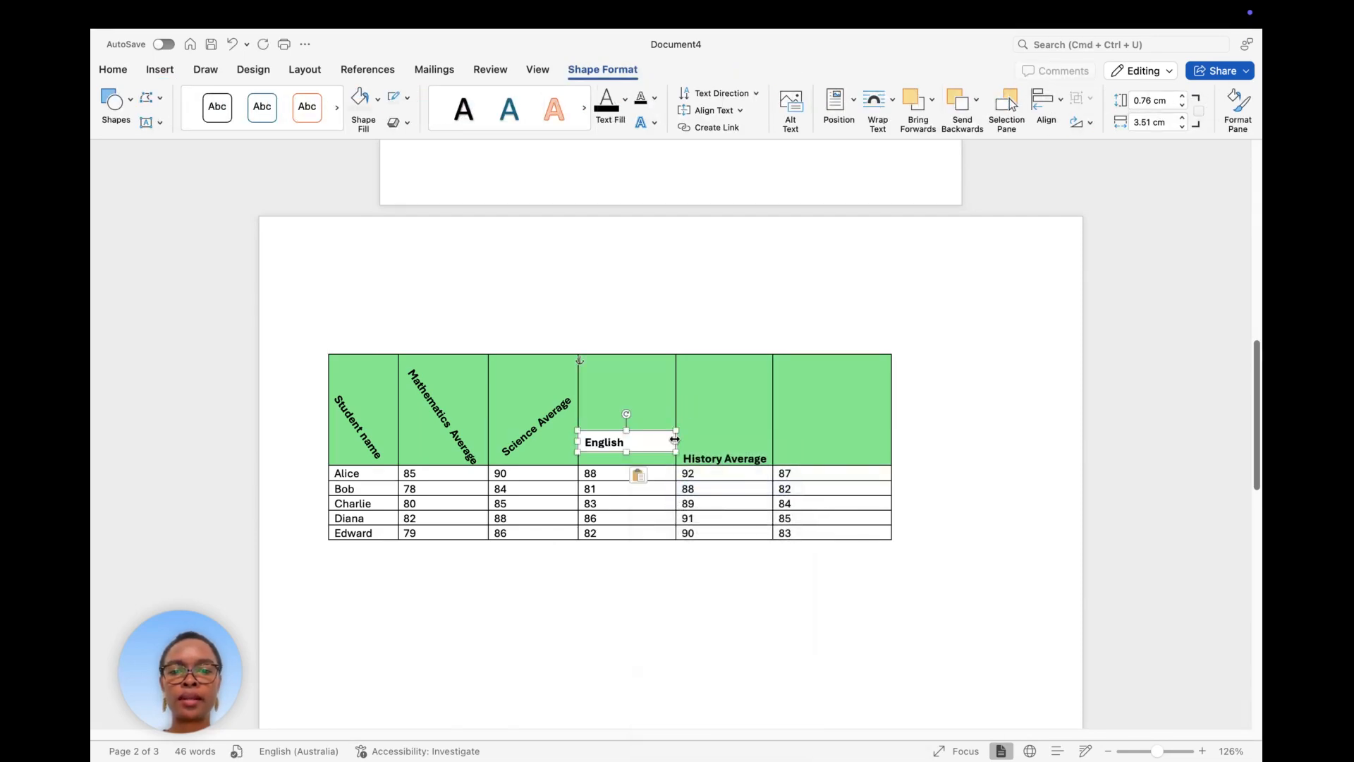
Complete 'English Average', widen the box, rotate it about 54° and seat it in the cell.
text(Average)
drag(676, 441, 686, 442)
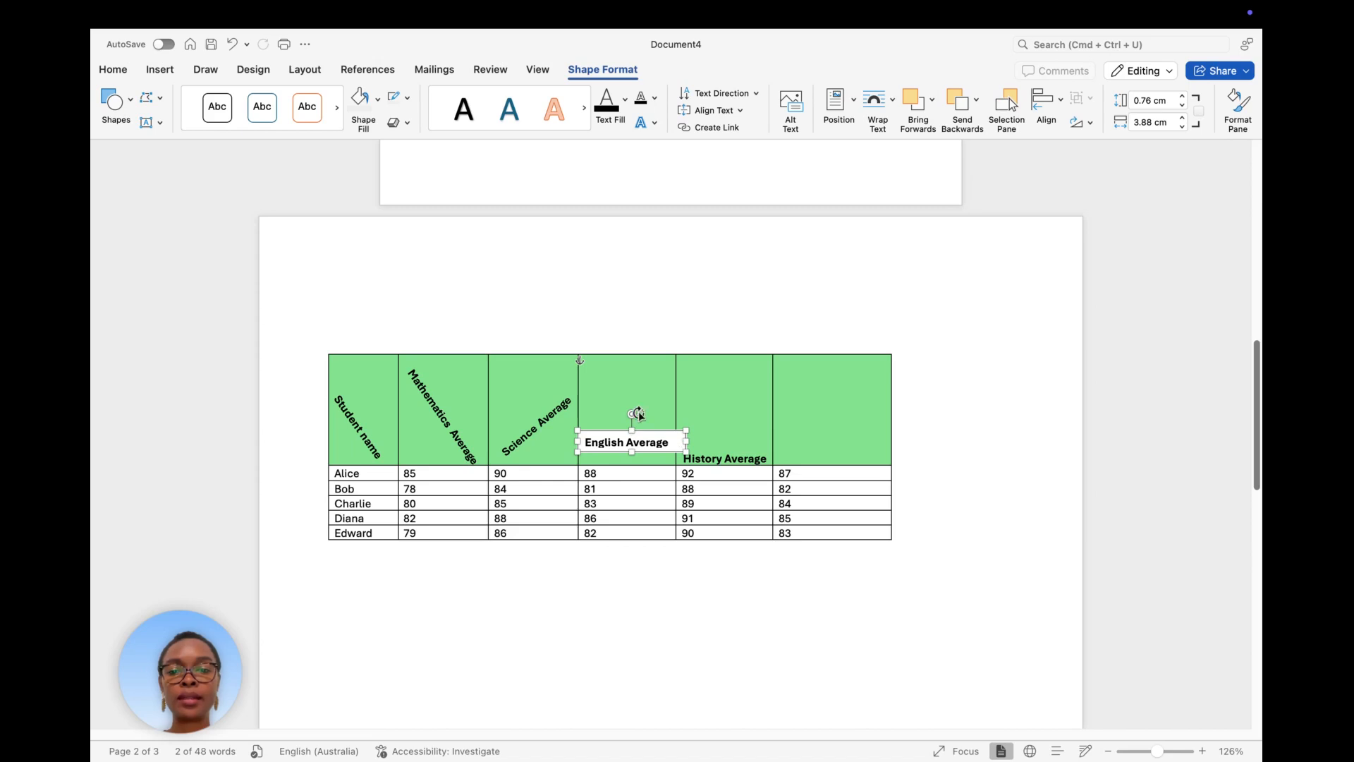
drag(635, 419, 666, 424)
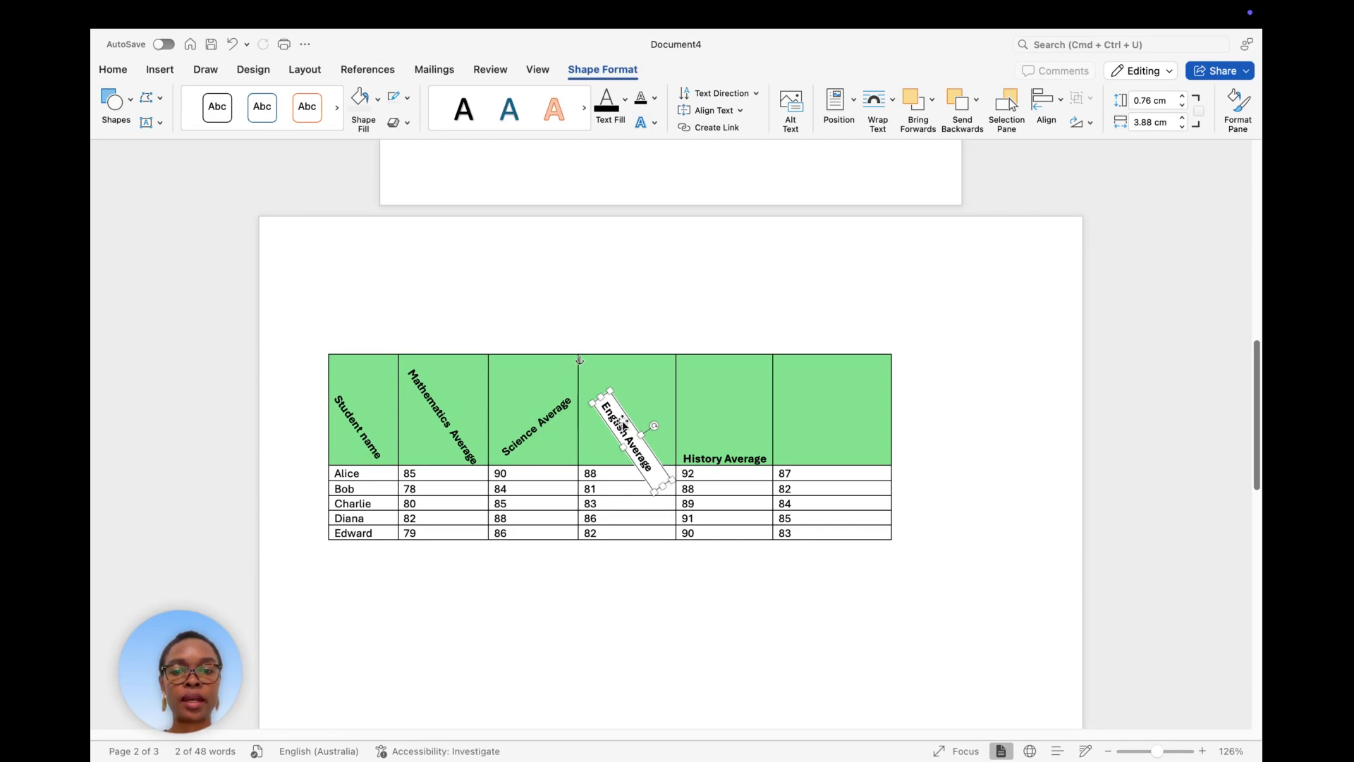
drag(623, 428, 618, 416)
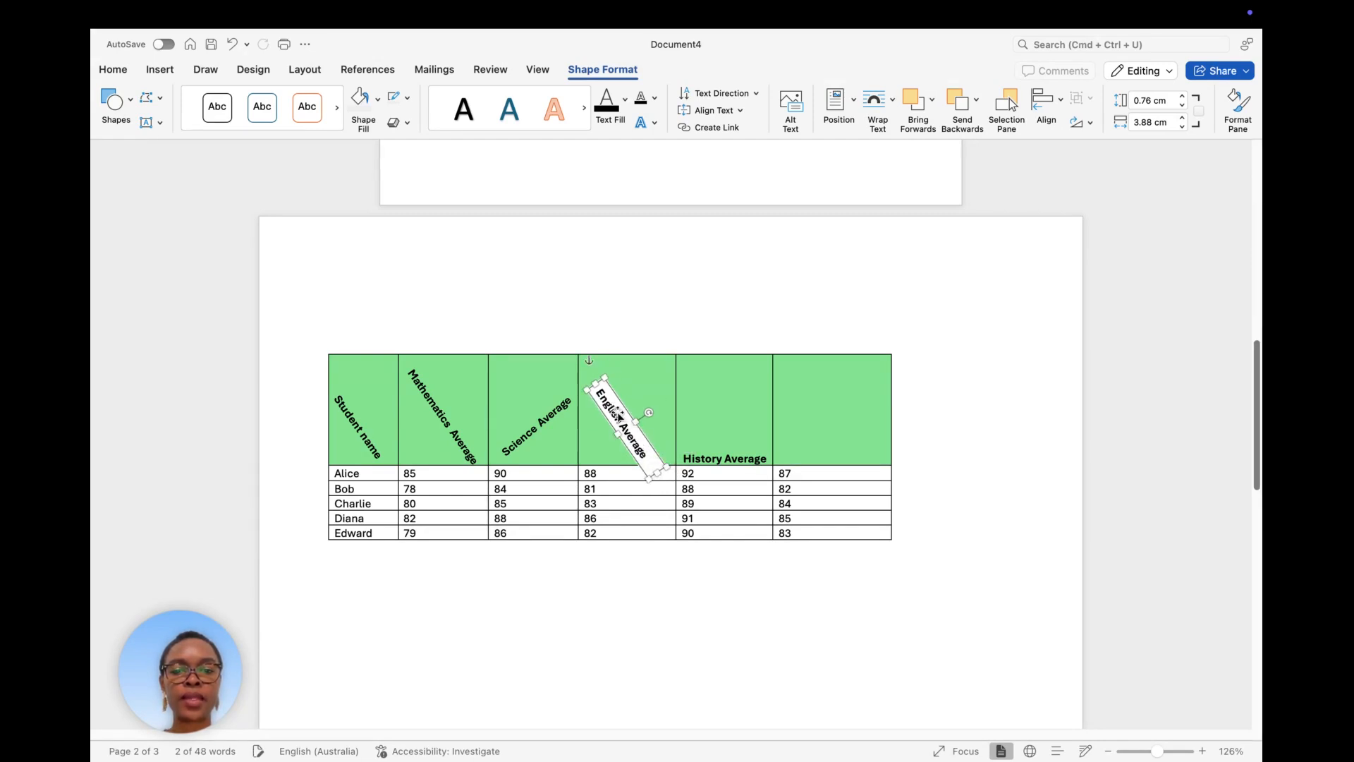
drag(682, 458, 747, 464)
right_click(746, 463)
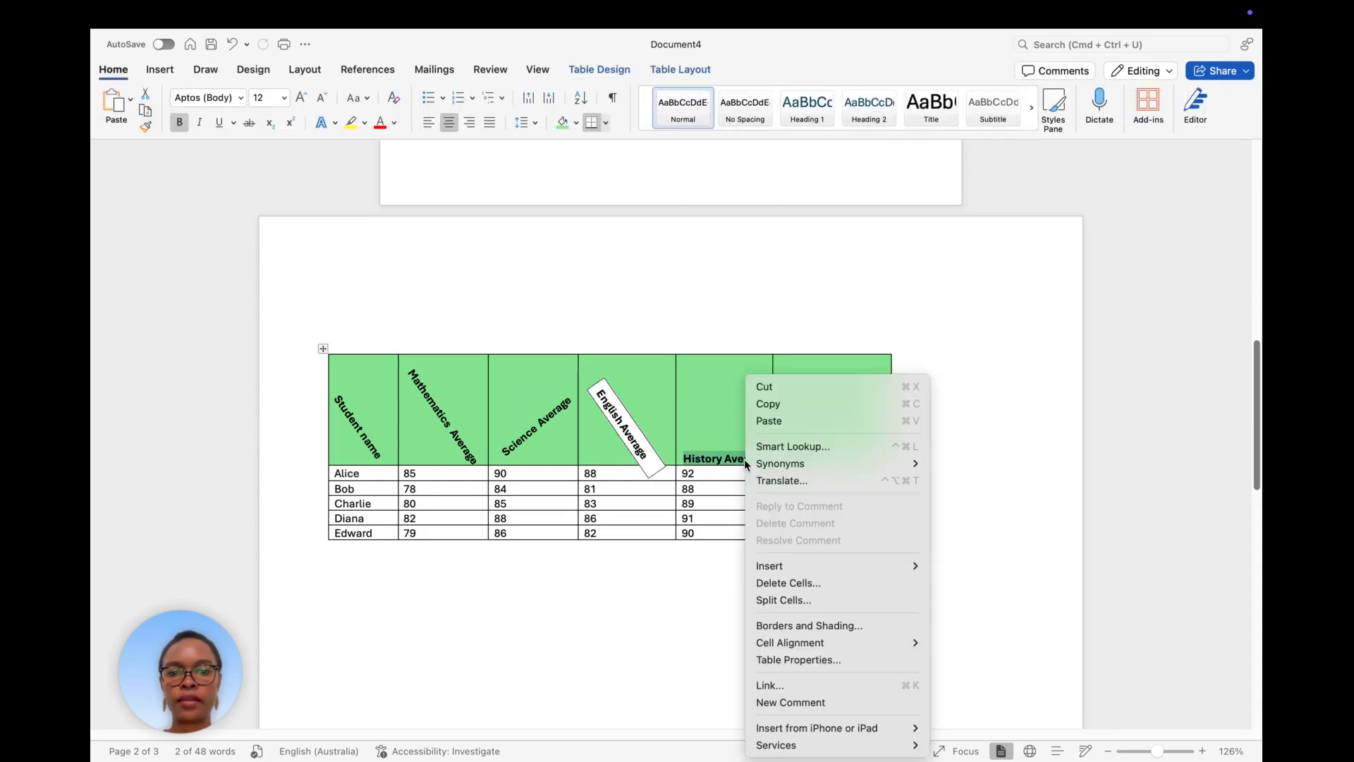
Cut History Average into a new text box drawn in its header cell, widened to fit.
click(765, 392)
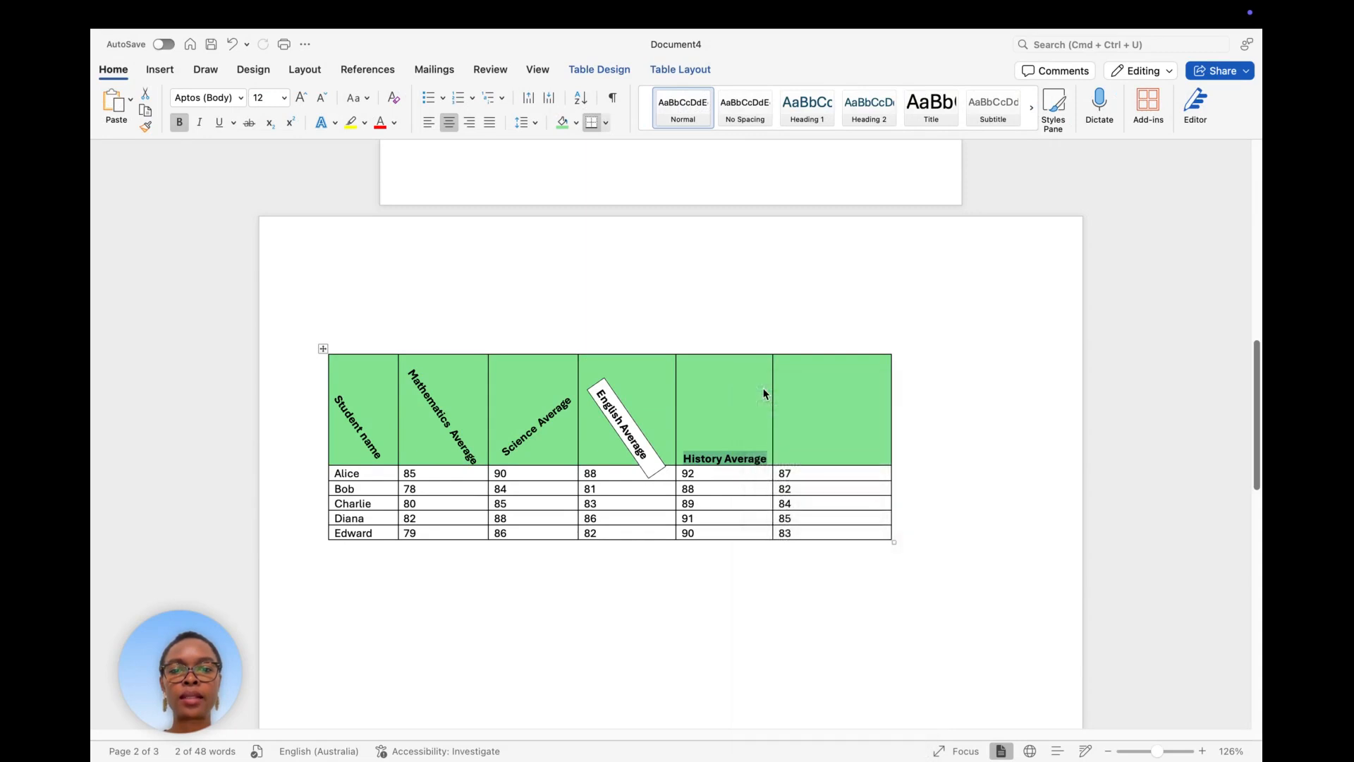
click(161, 70)
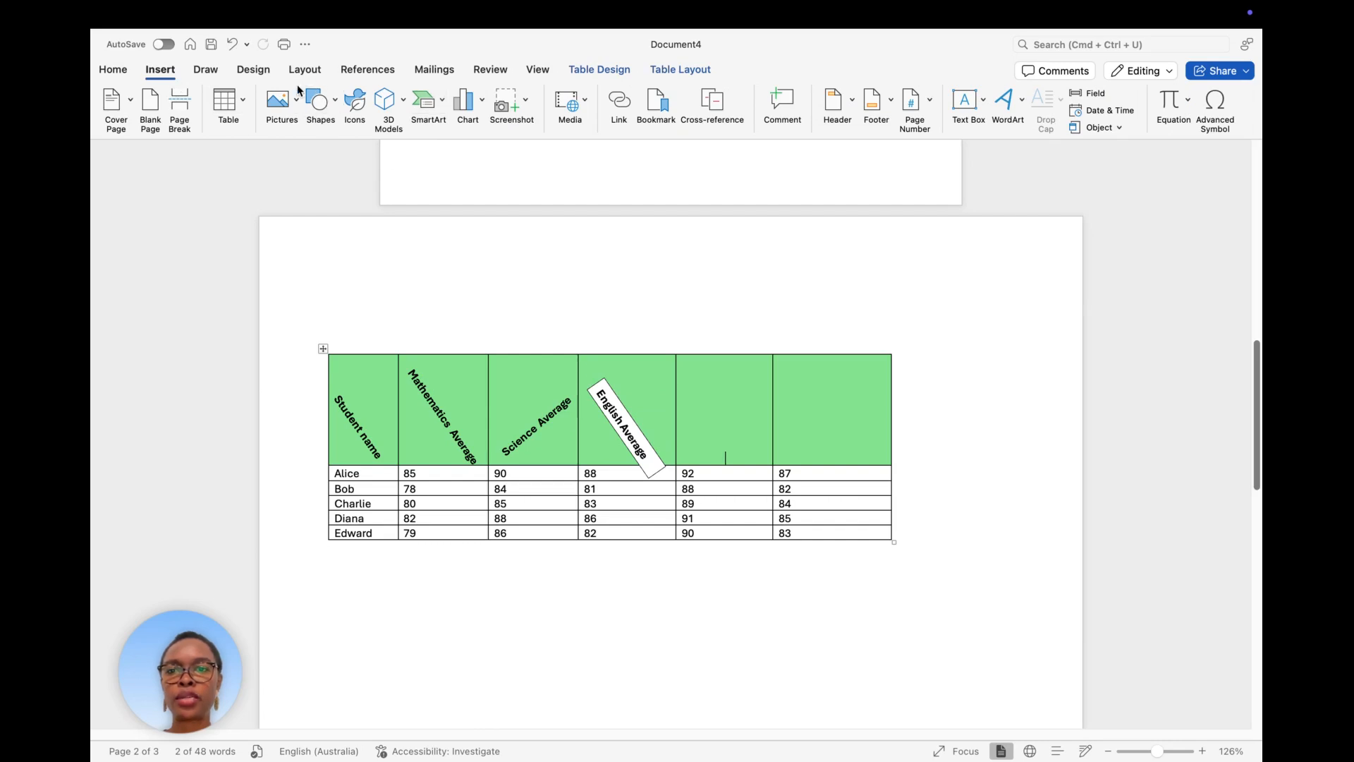
click(336, 104)
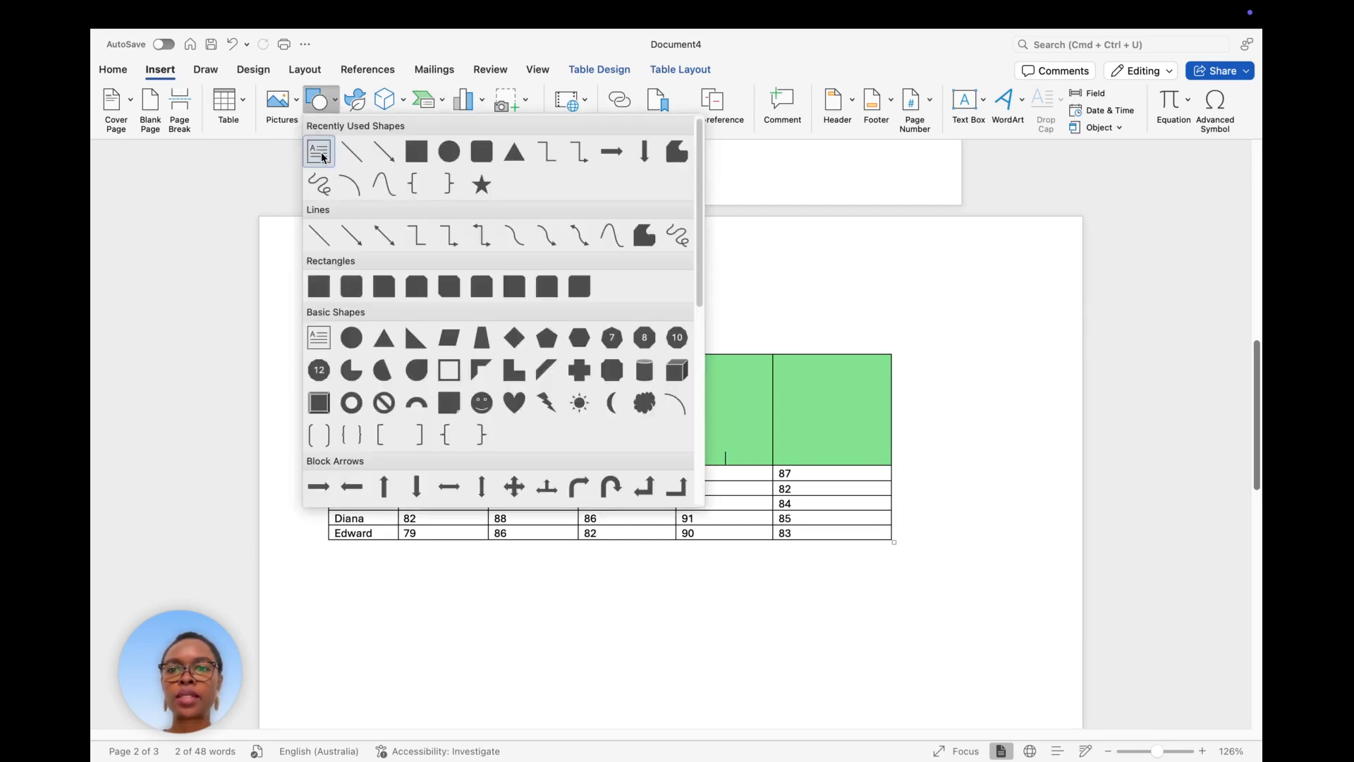
click(319, 151)
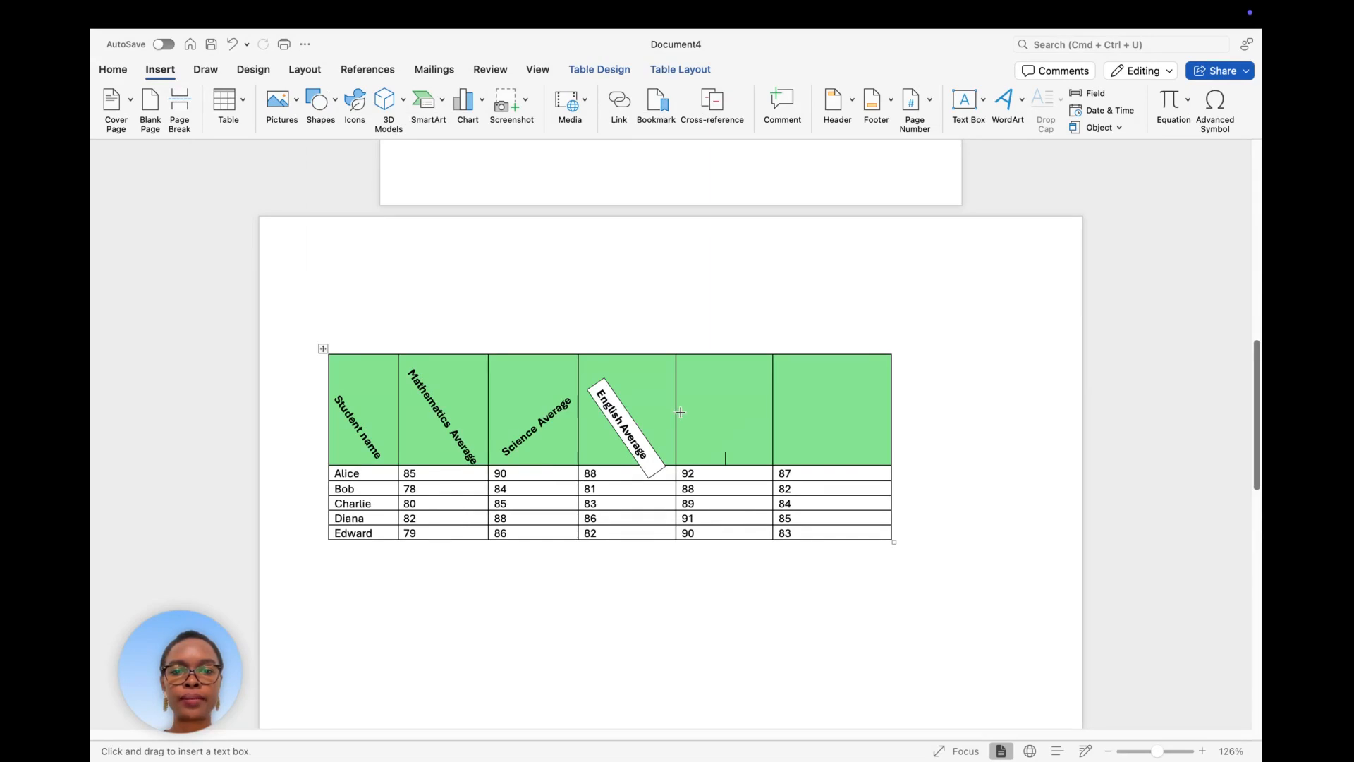
drag(679, 412, 772, 439)
right_click(710, 453)
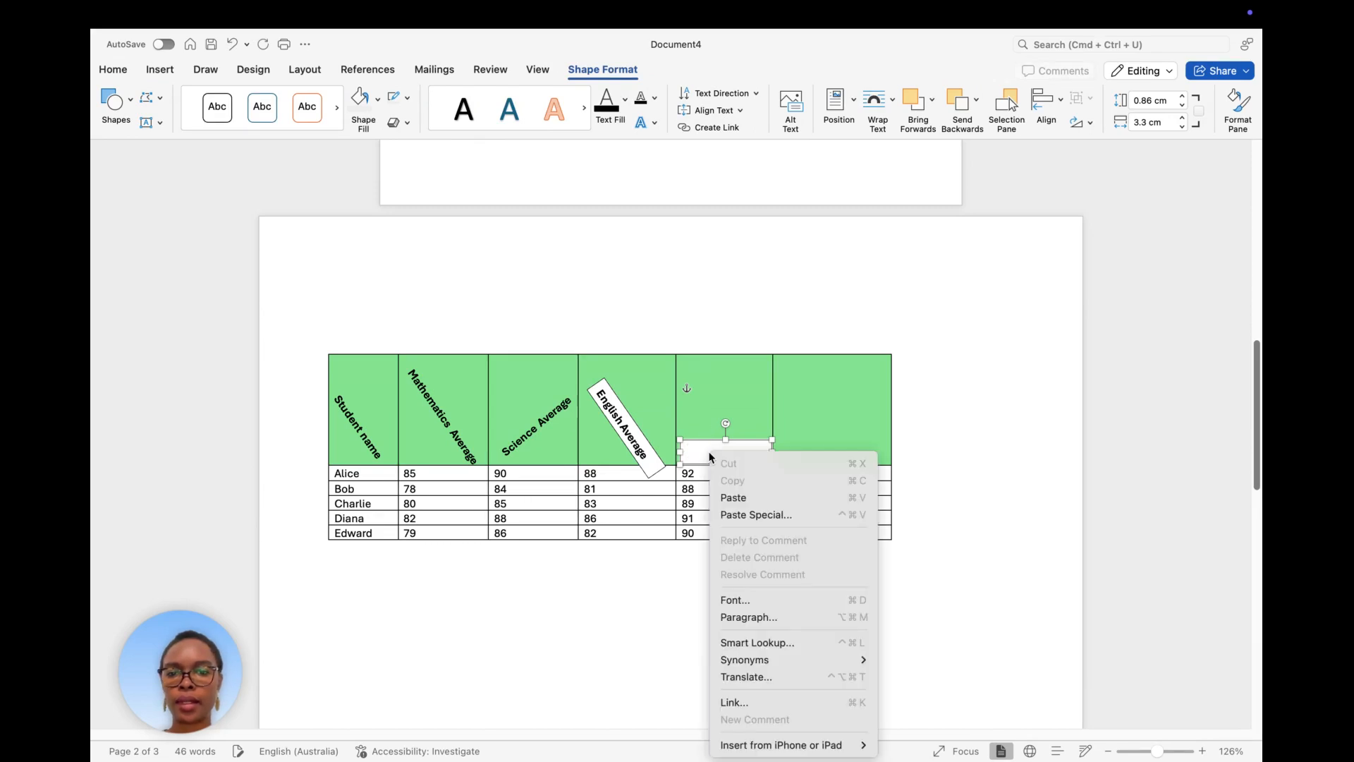
click(738, 498)
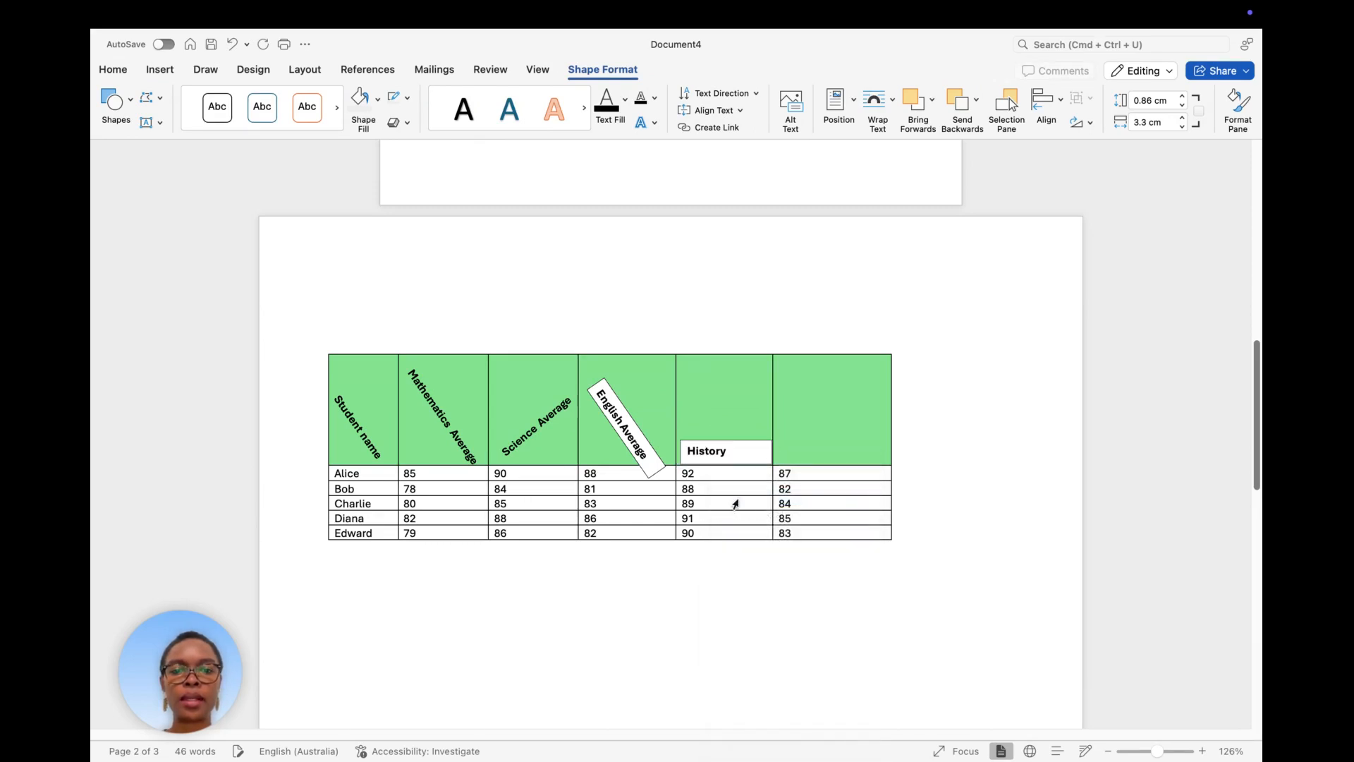
drag(772, 452, 762, 422)
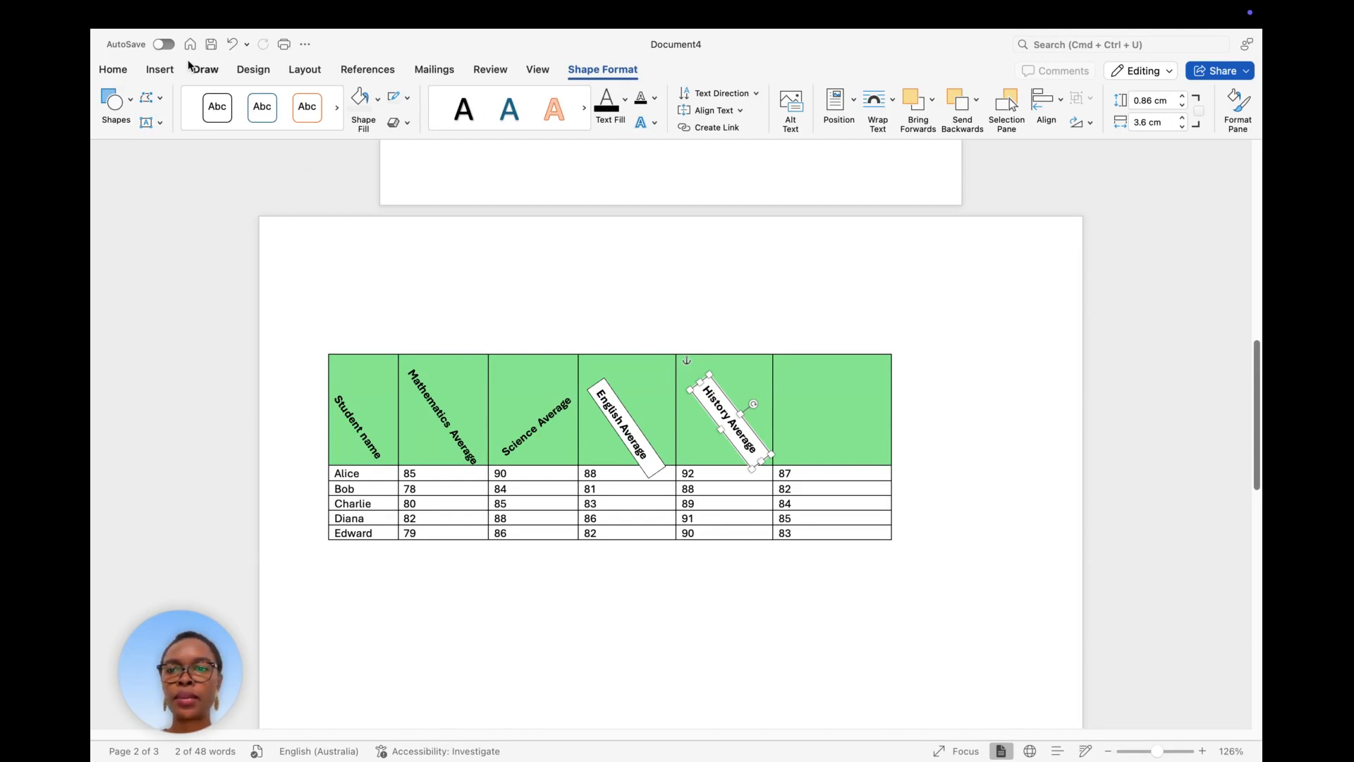
Draw a text box in the last header cell and type 'Drama Average' in it.
click(158, 74)
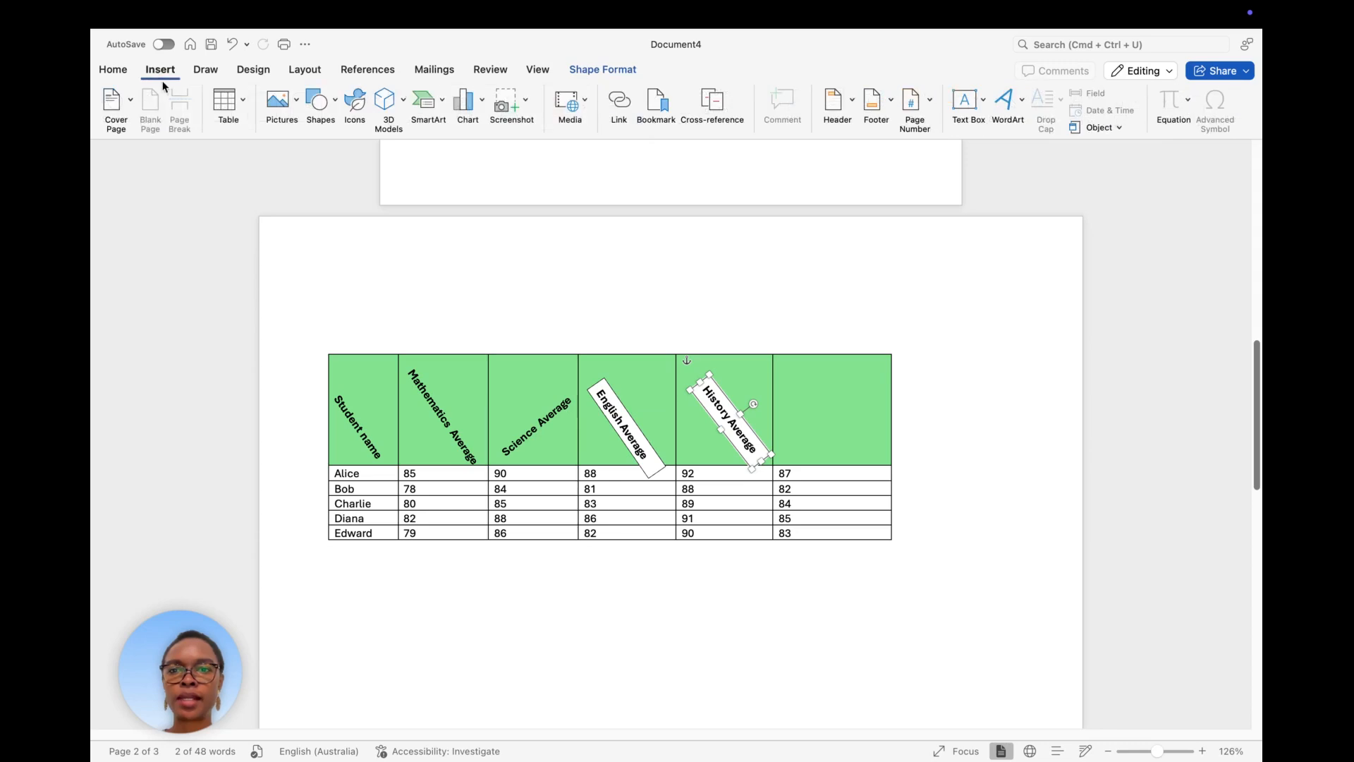
click(326, 104)
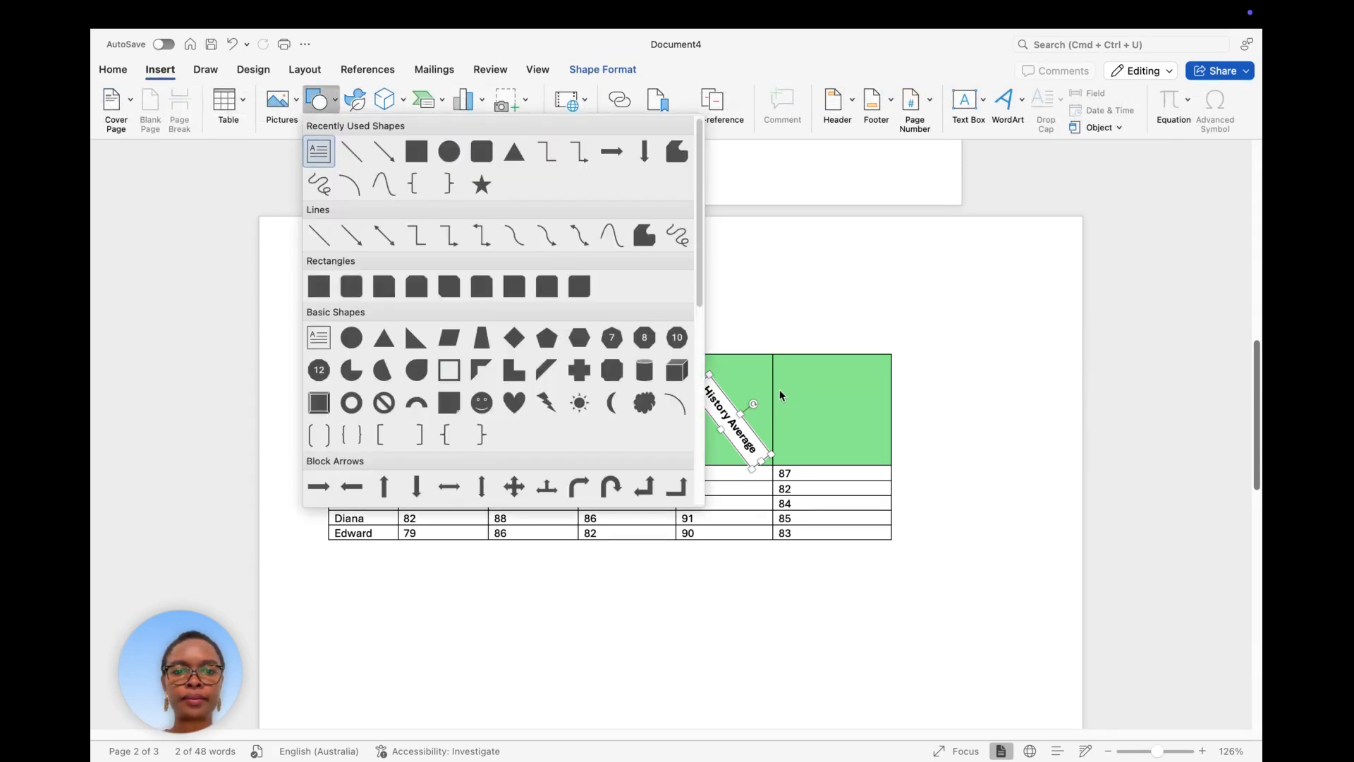
click(319, 151)
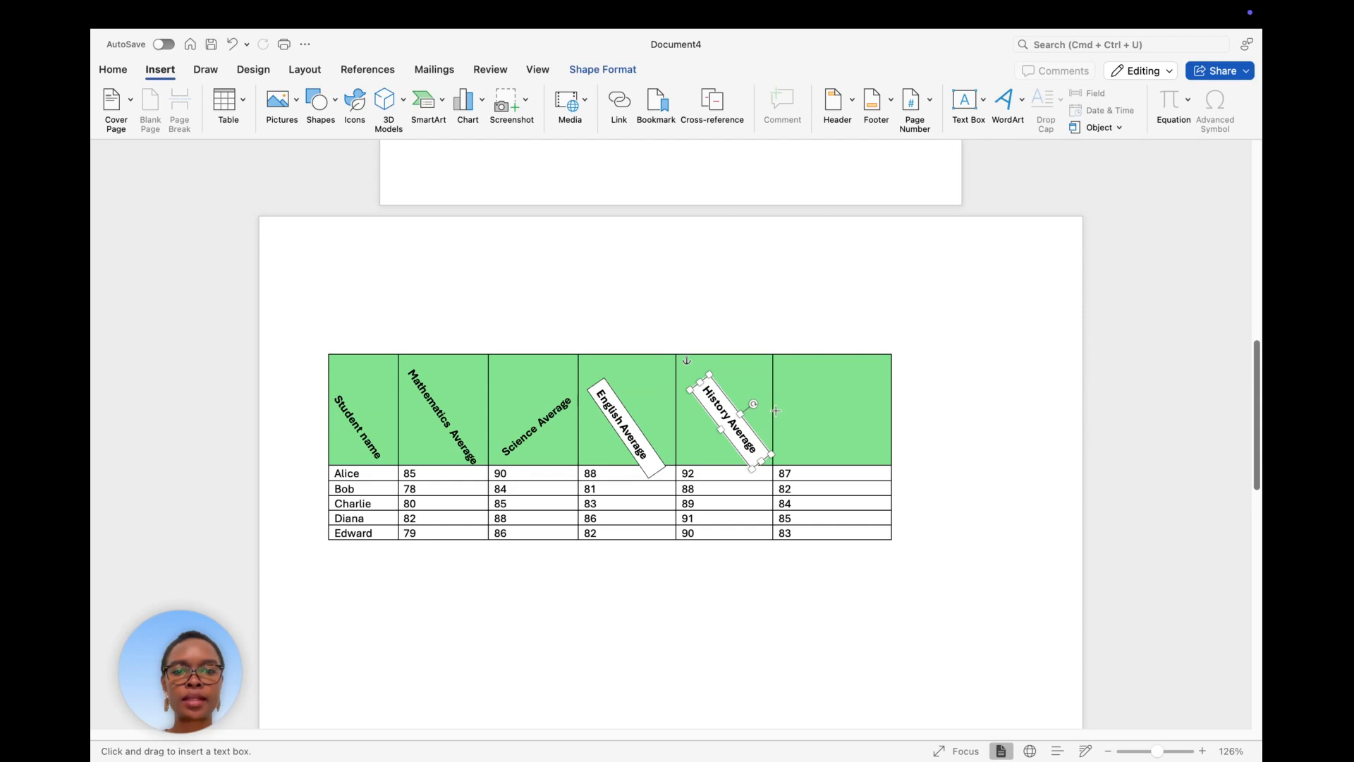
drag(776, 410, 890, 436)
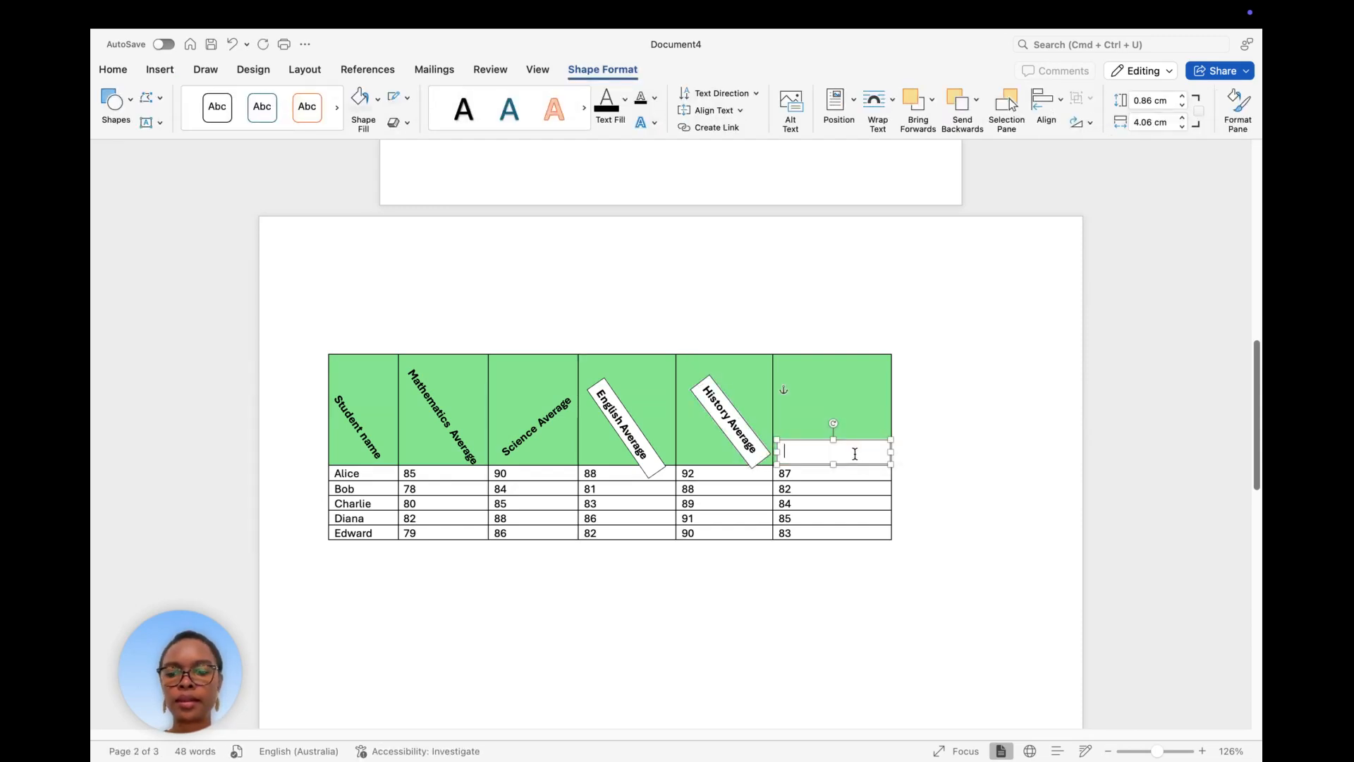
text(Drama)
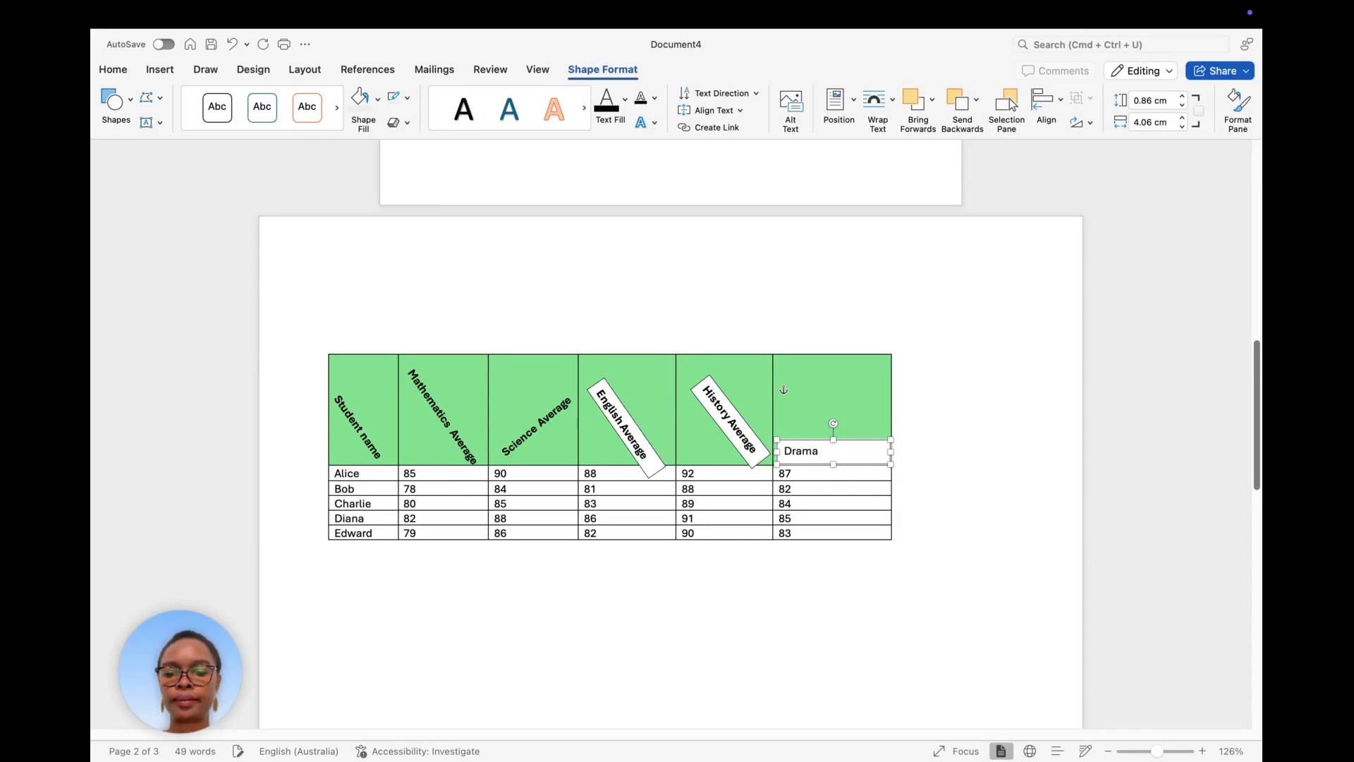
text( Average)
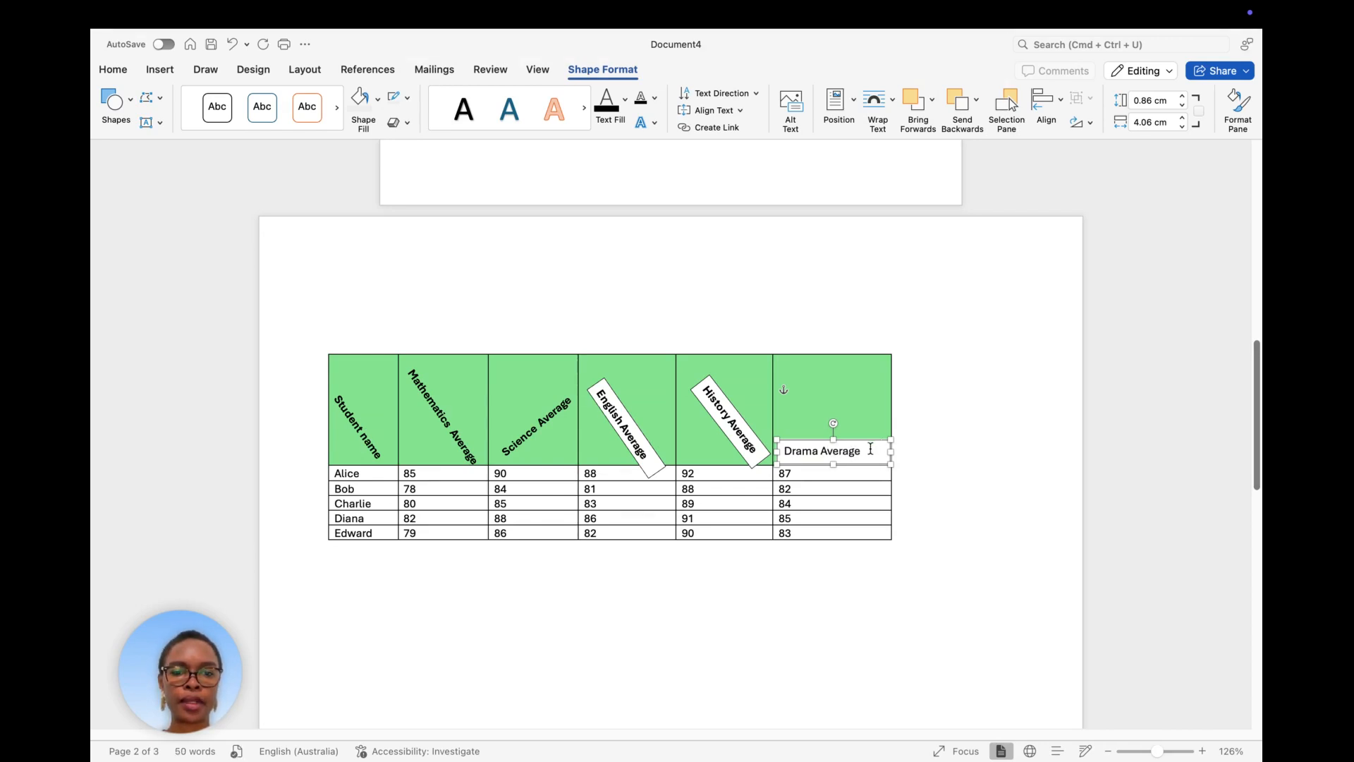
Make the Drama Average heading bold and tilt its box about 49° diagonally.
drag(862, 452, 782, 452)
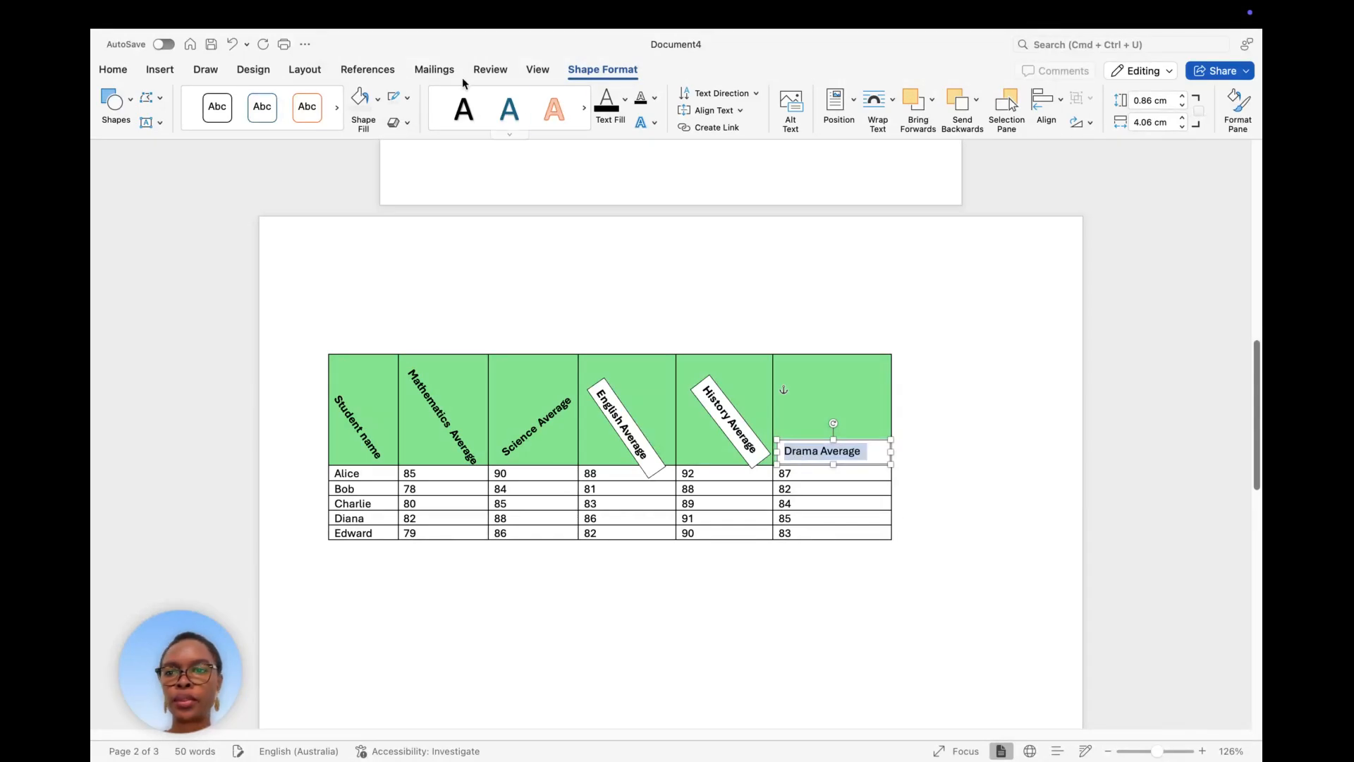
click(119, 74)
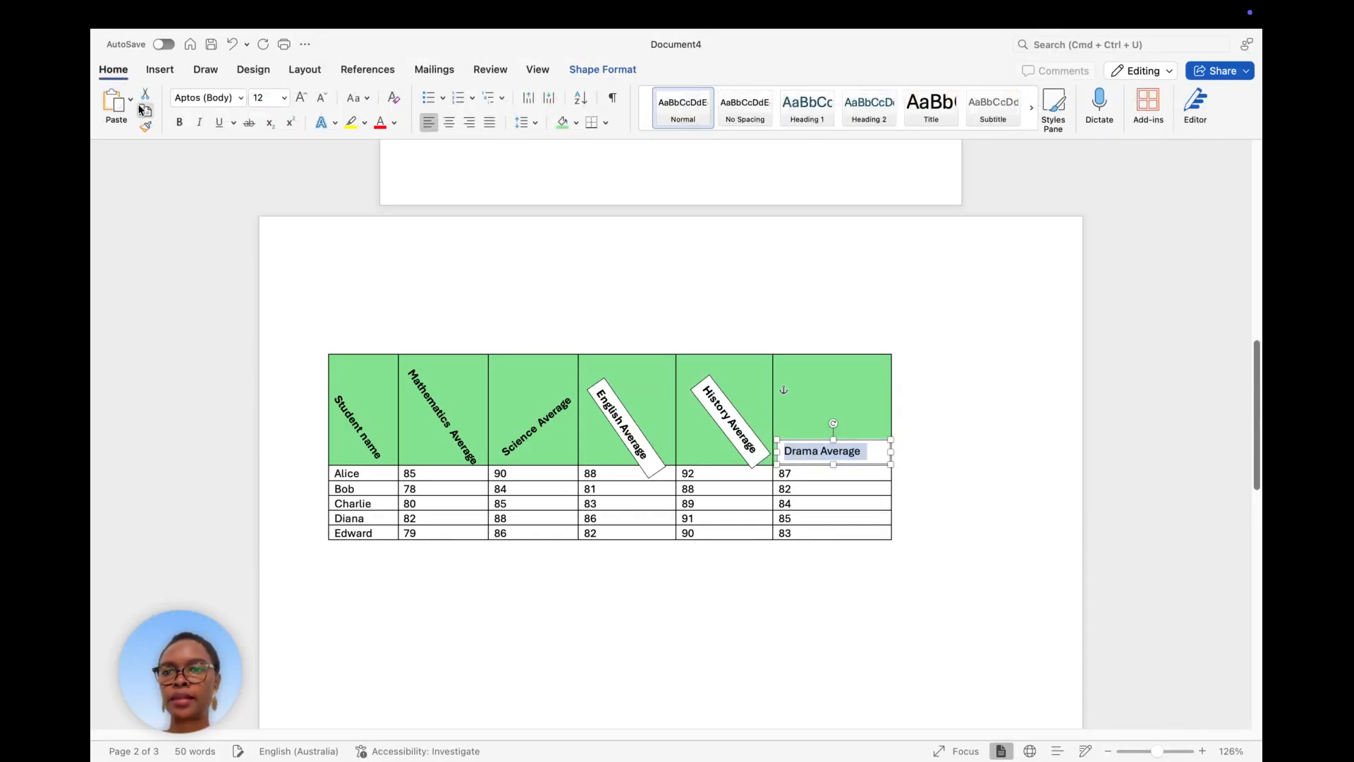
click(179, 122)
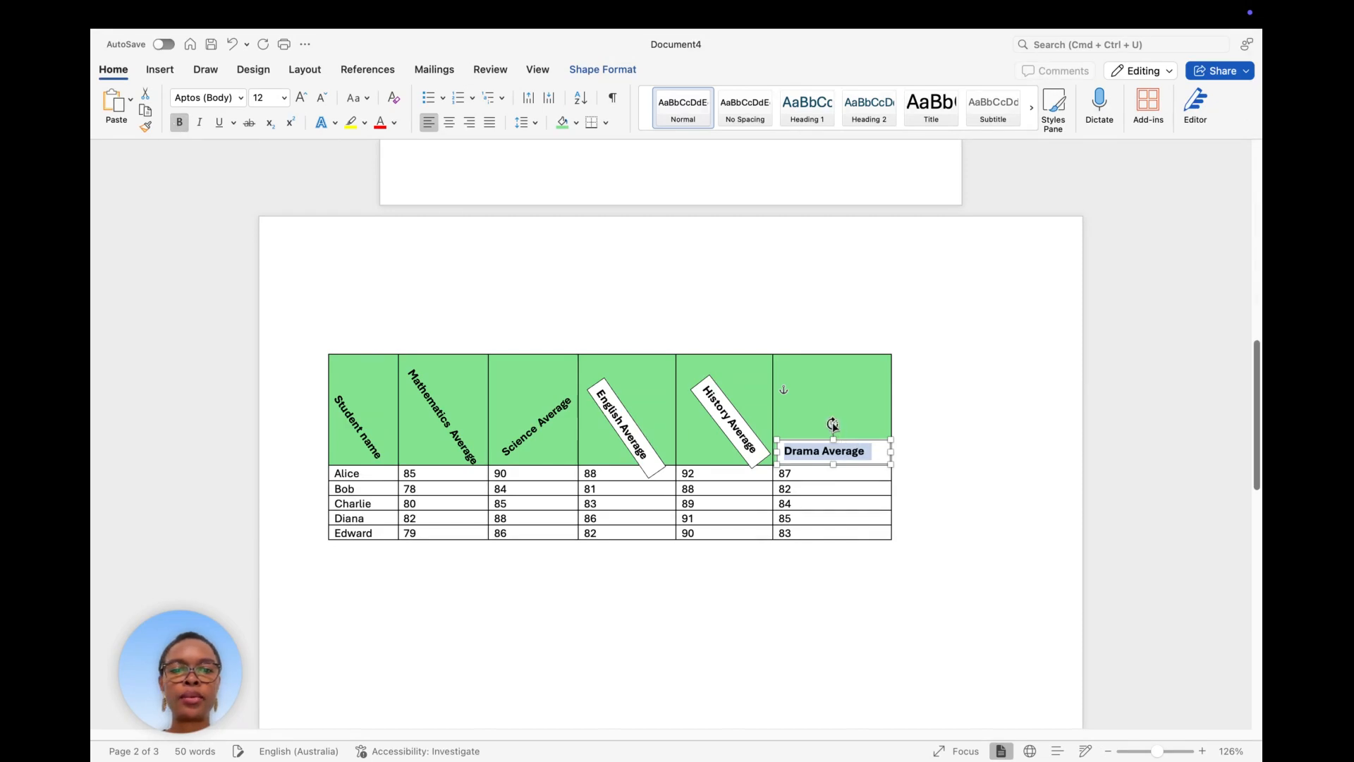
drag(833, 423, 866, 430)
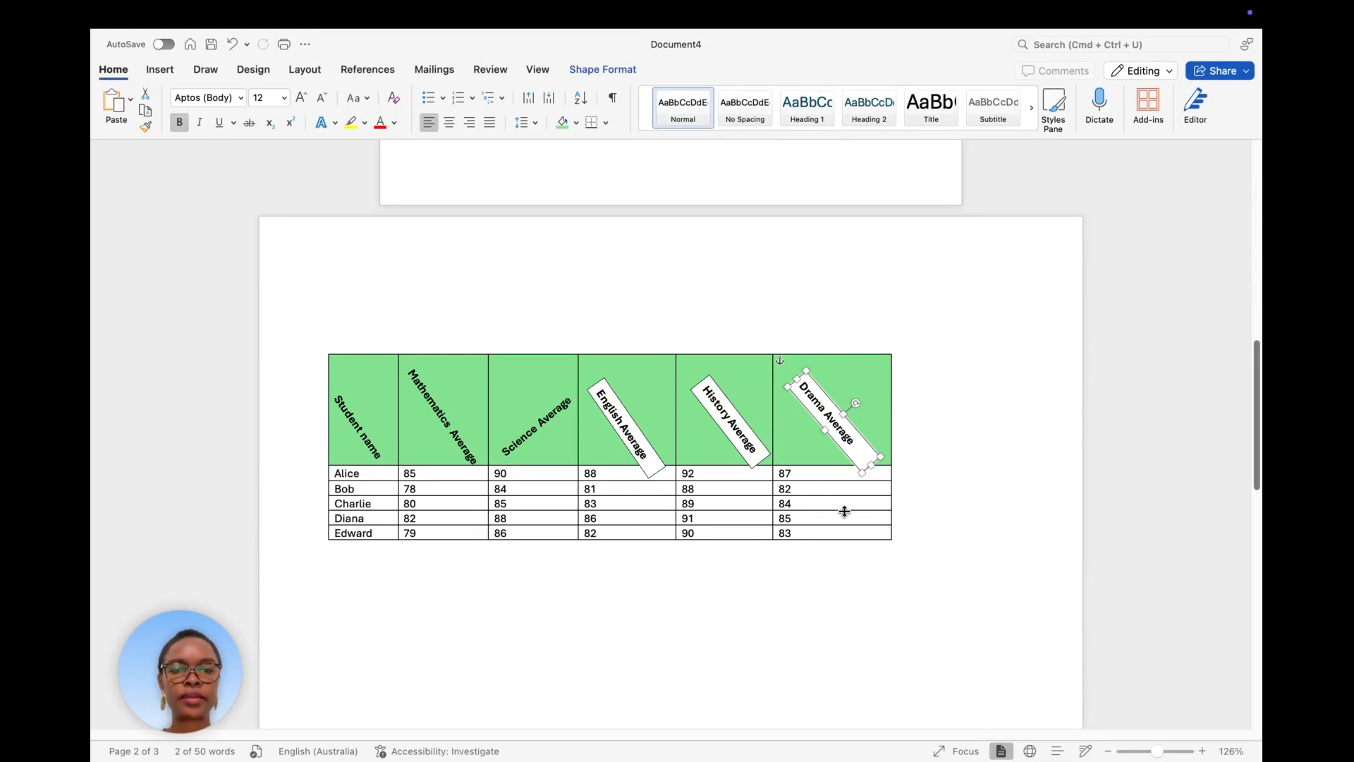
click(832, 584)
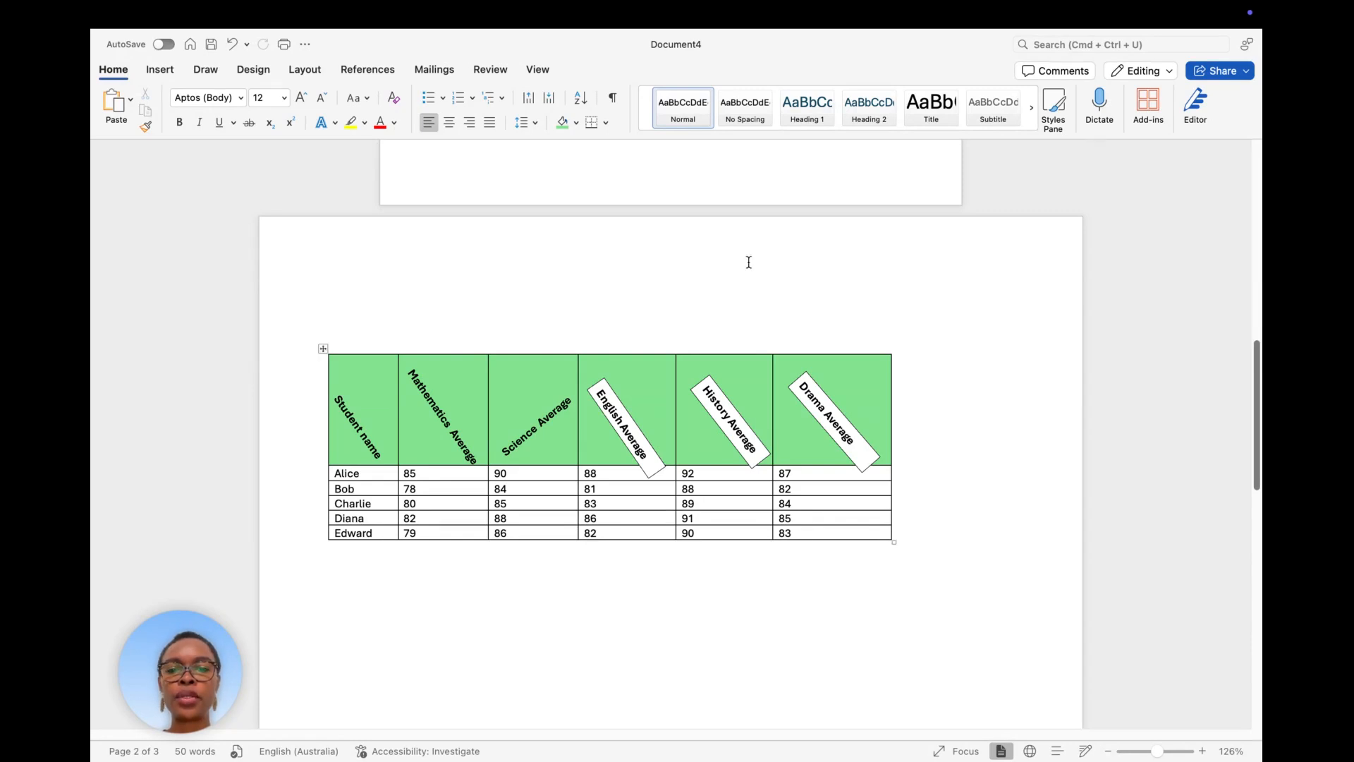
Set the English Average heading box to No Fill and No Outline.
click(627, 412)
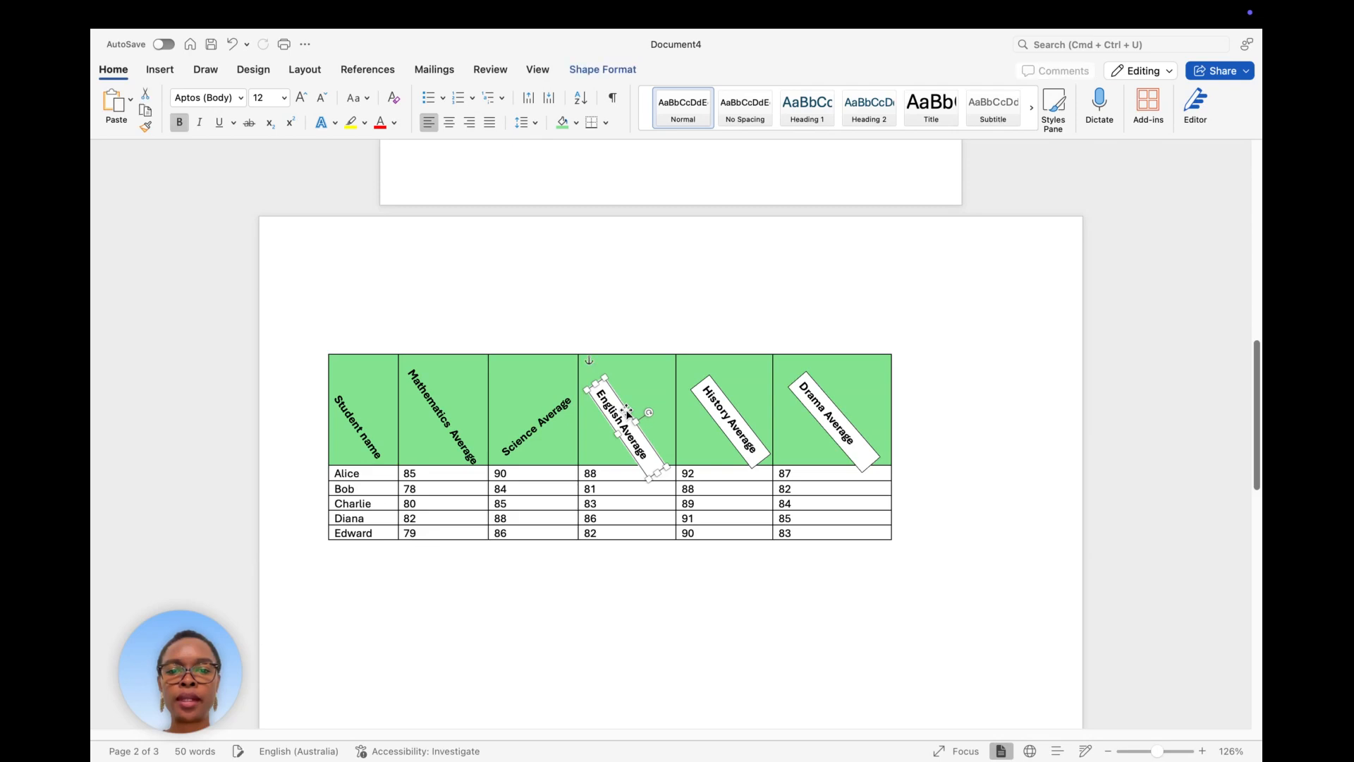
click(597, 69)
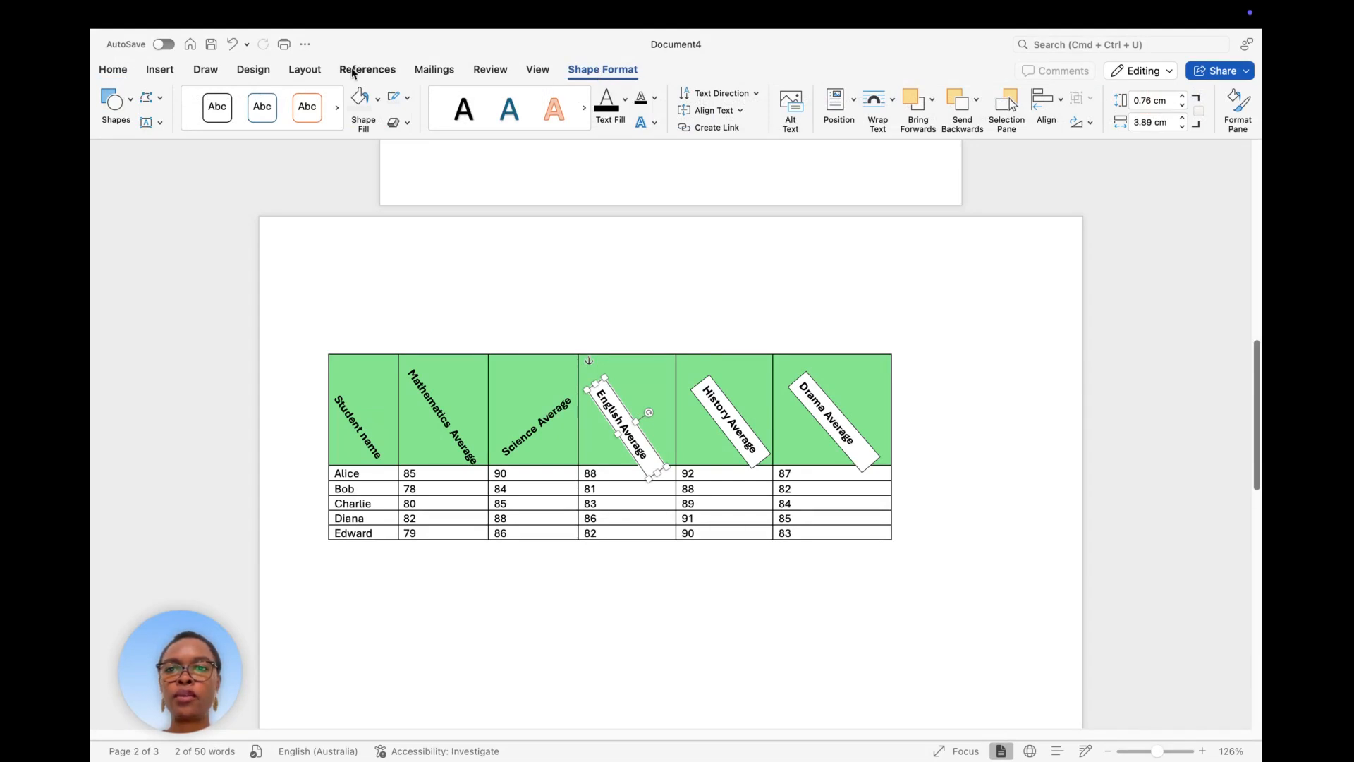
click(378, 101)
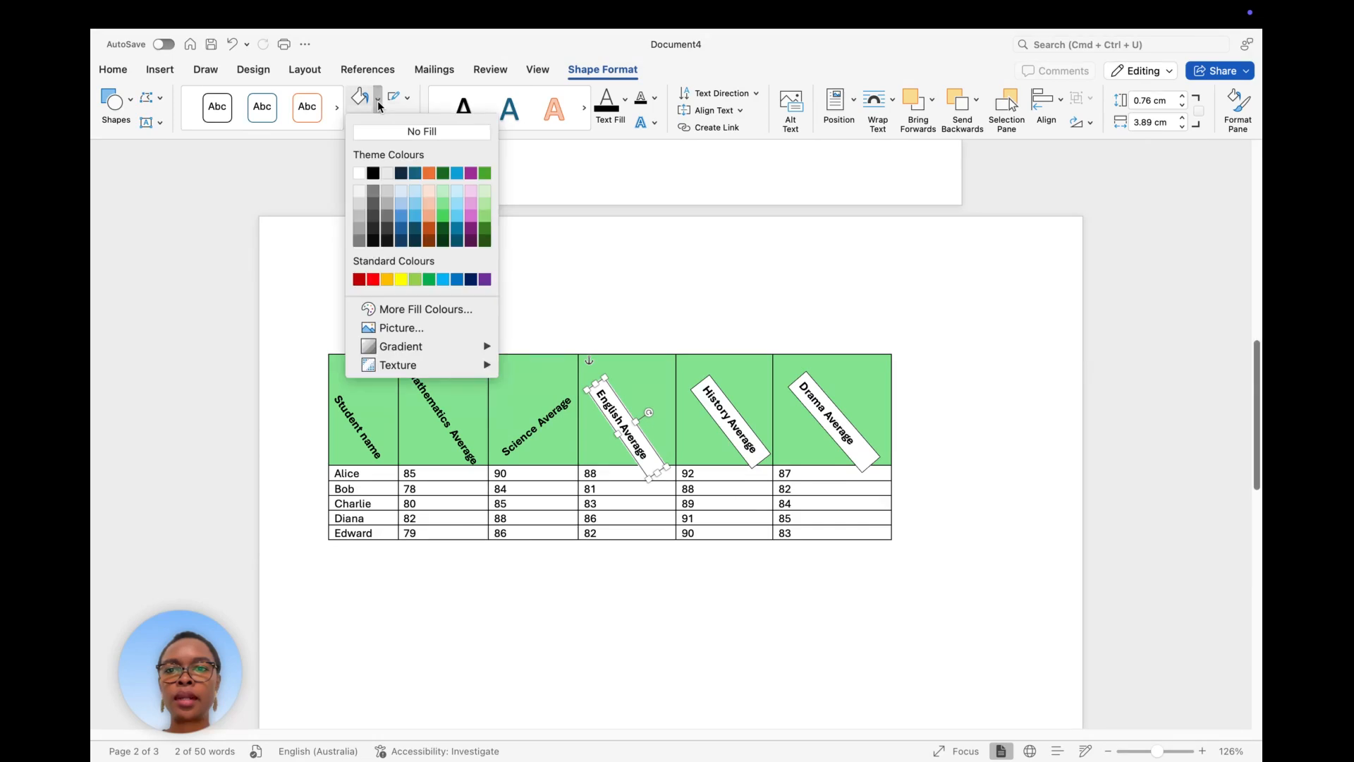
click(408, 132)
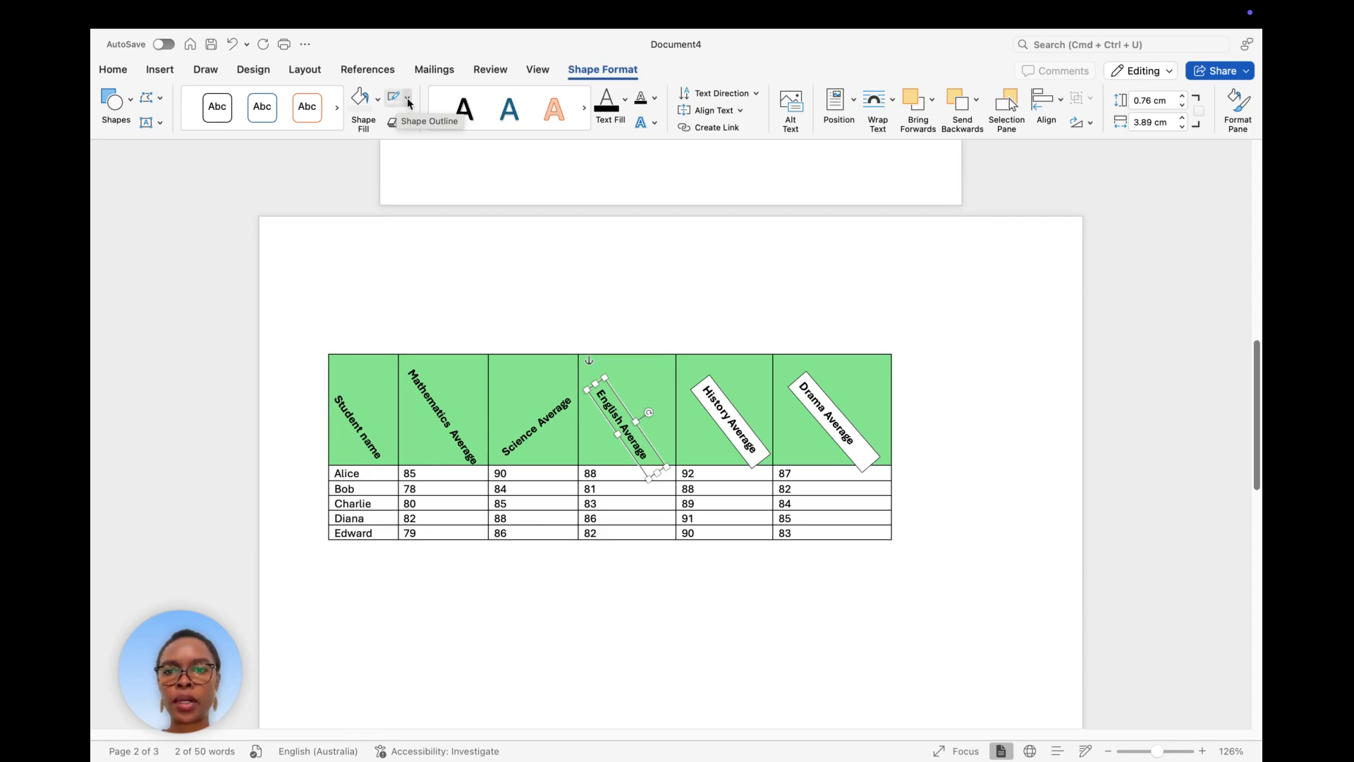
click(409, 98)
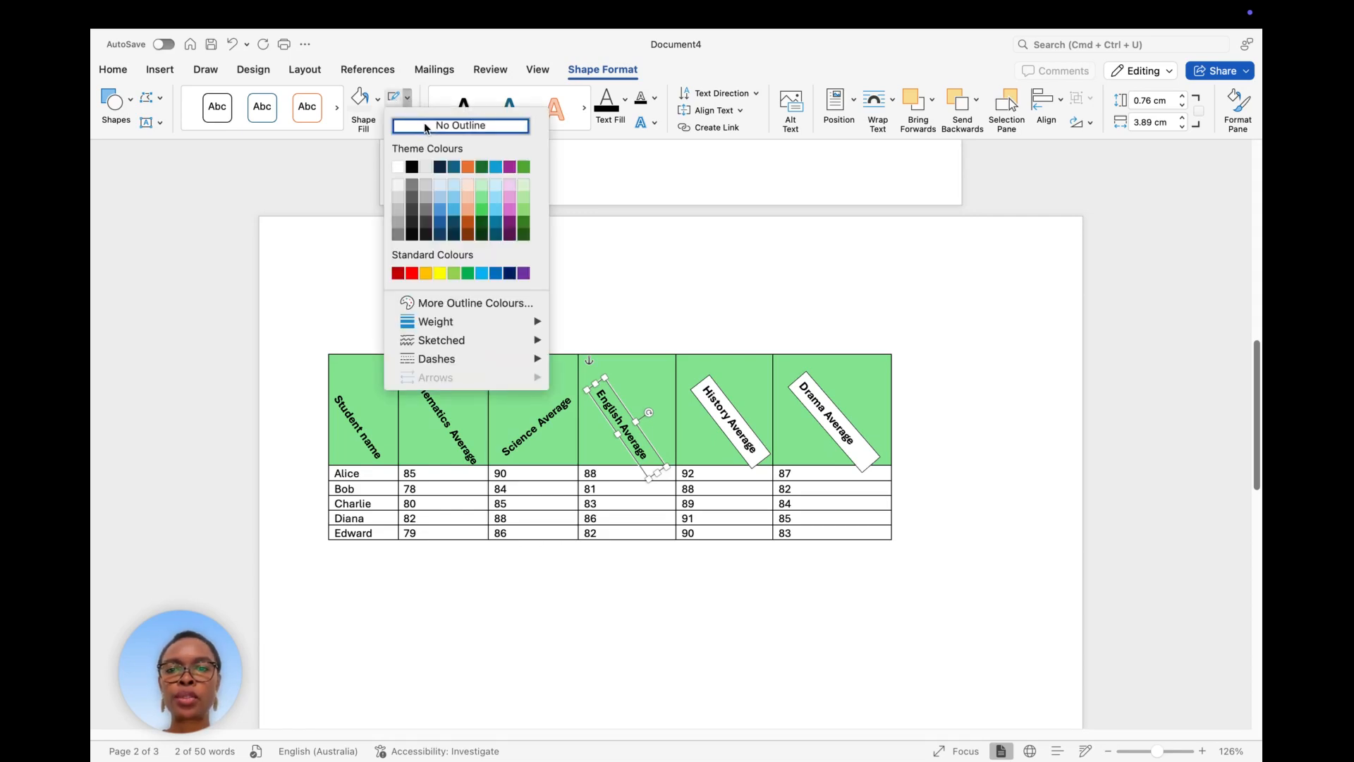
click(426, 127)
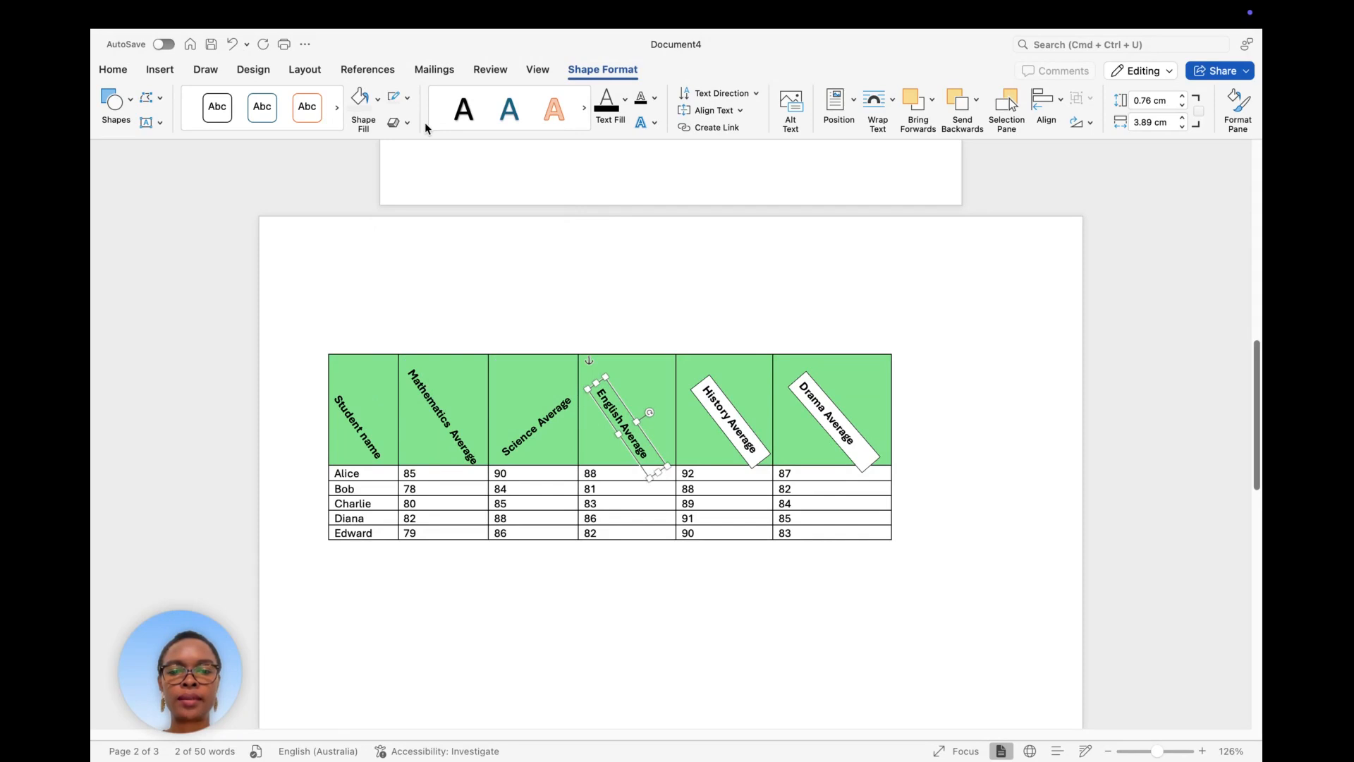
click(737, 414)
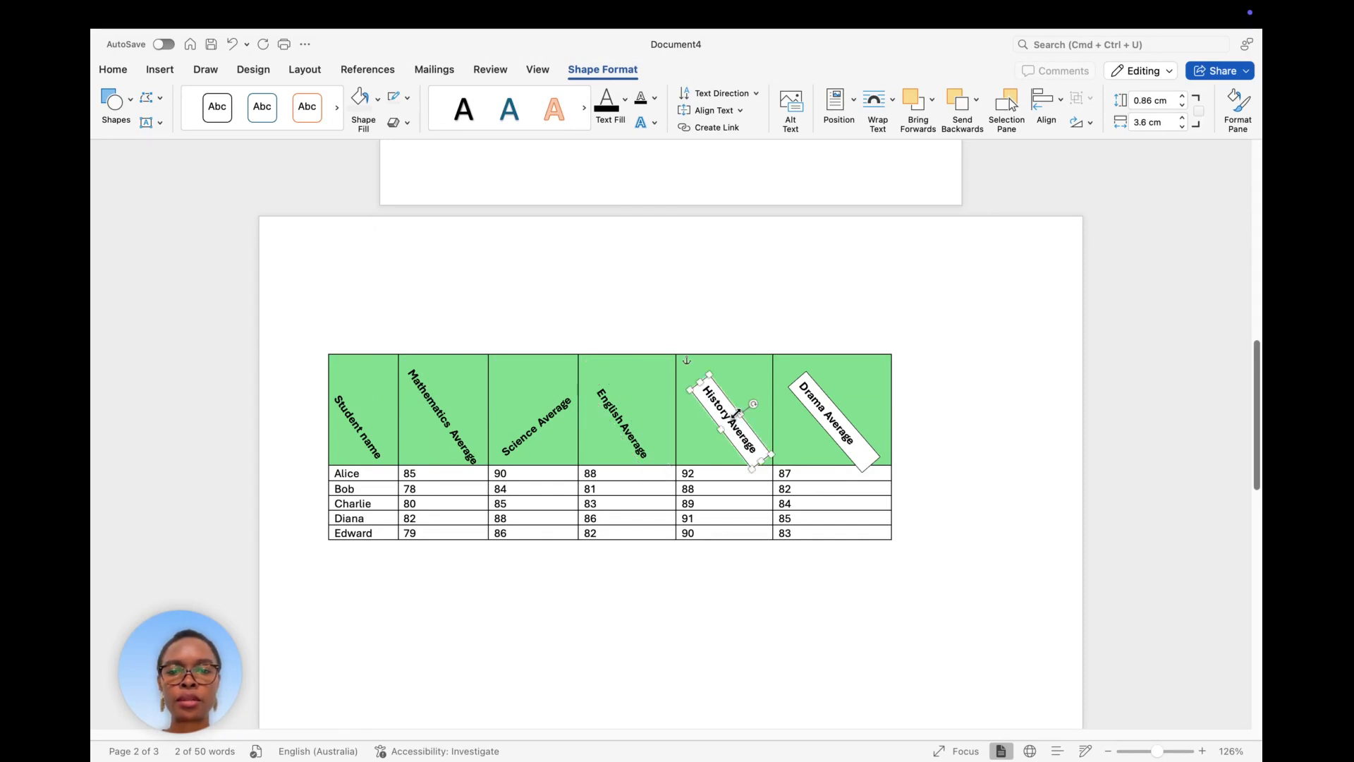
Set the History Average heading box to No Fill and No Outline.
click(377, 100)
click(391, 134)
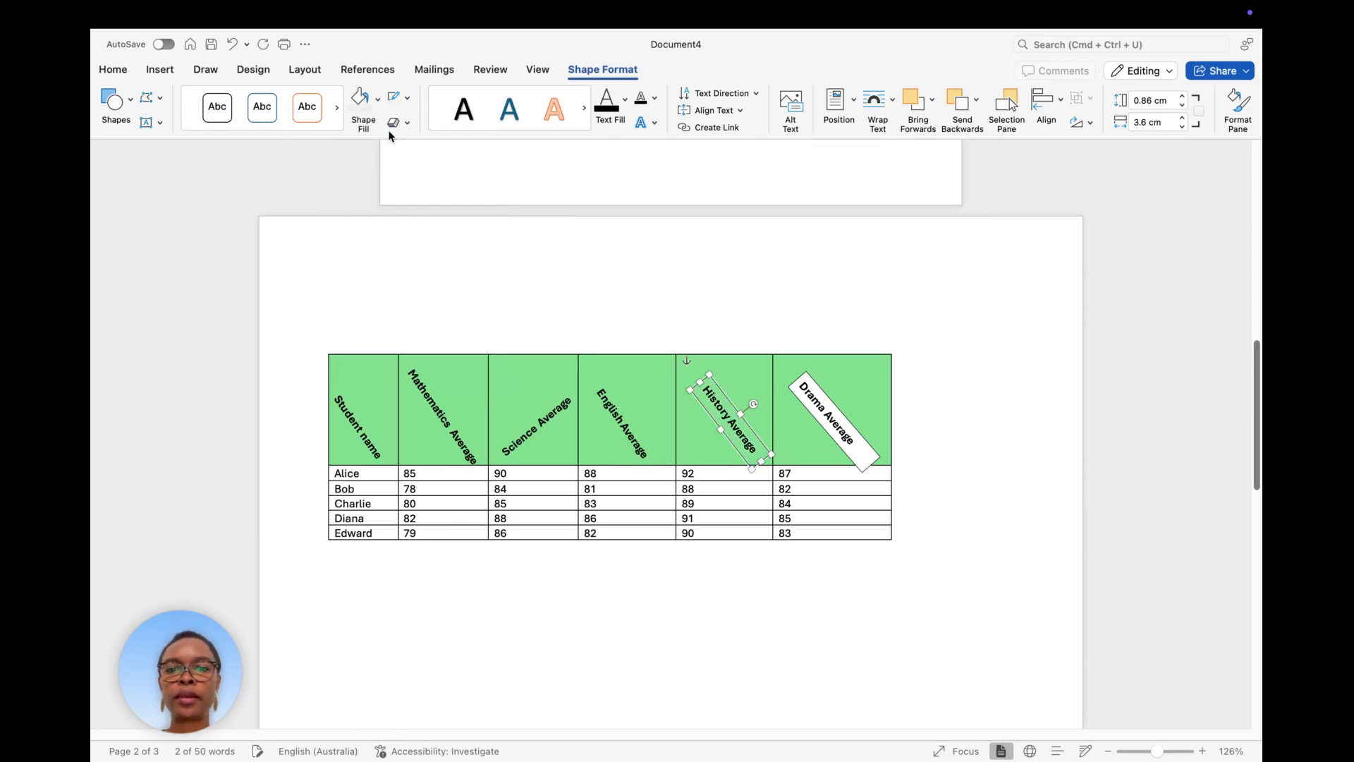
click(409, 97)
click(426, 127)
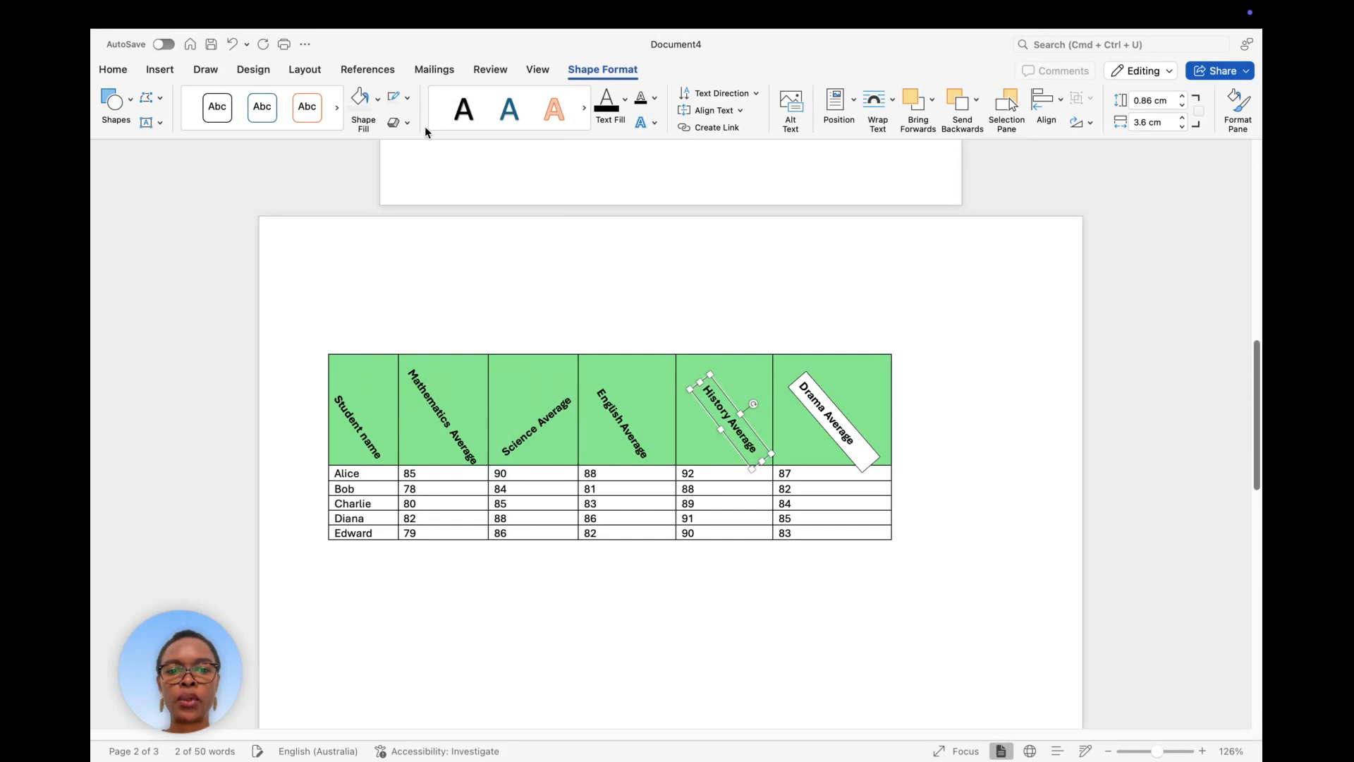
Set the Drama Average heading box to No Fill and No Outline, then deselect it.
click(869, 443)
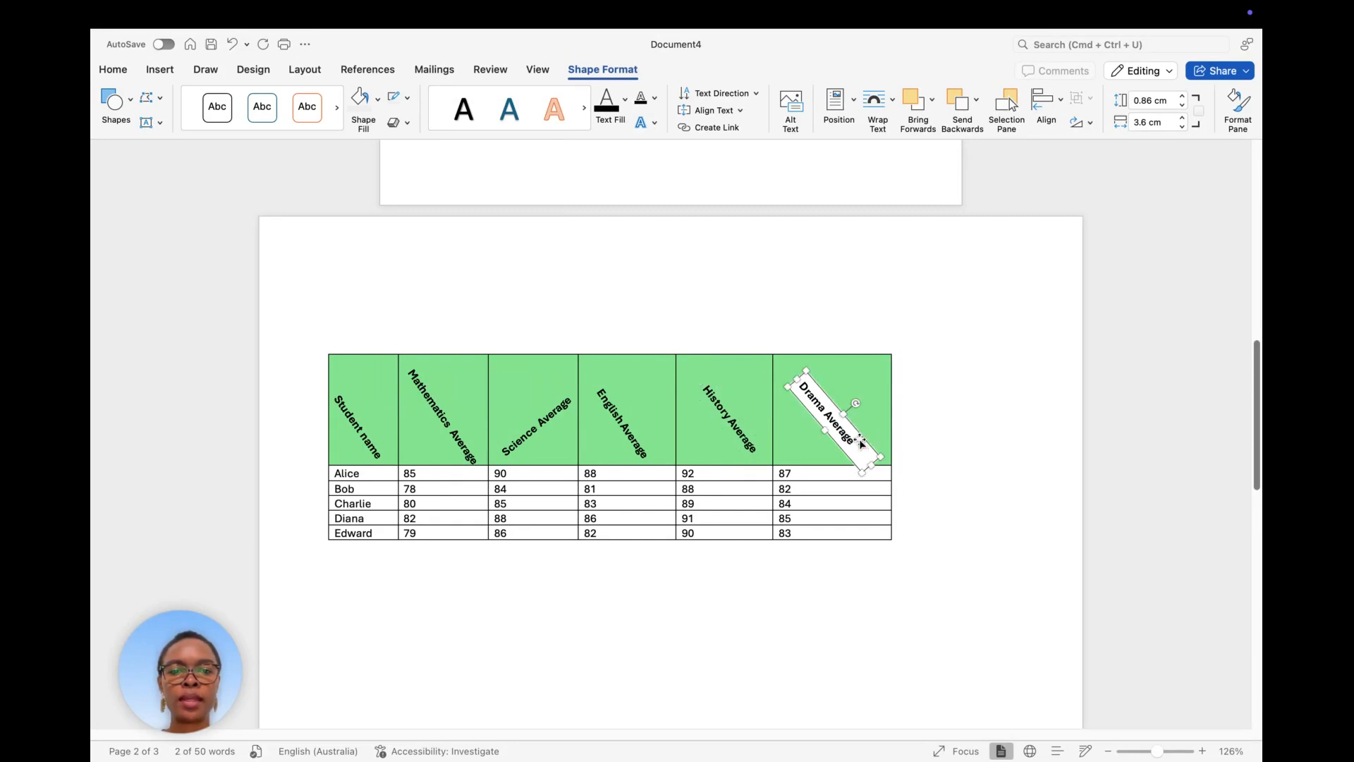
click(375, 102)
click(406, 130)
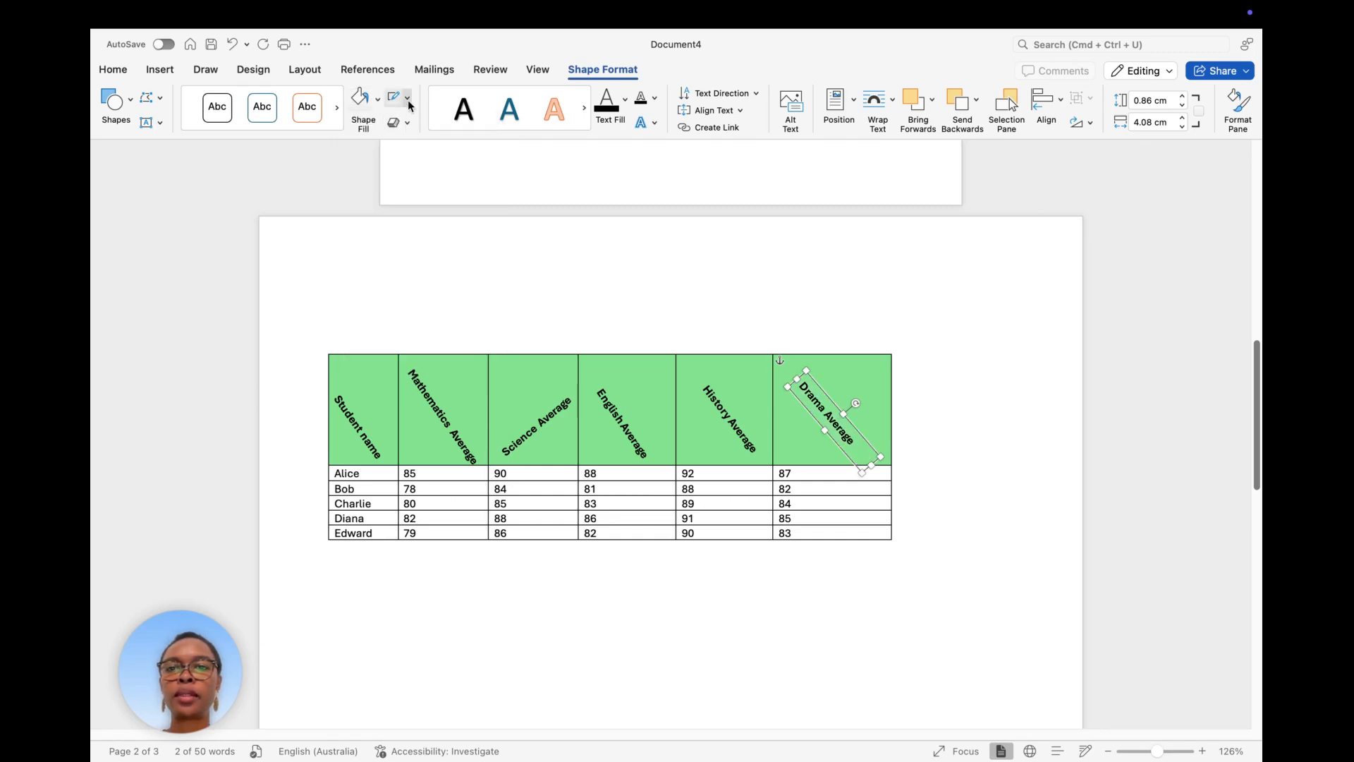
click(407, 98)
click(439, 127)
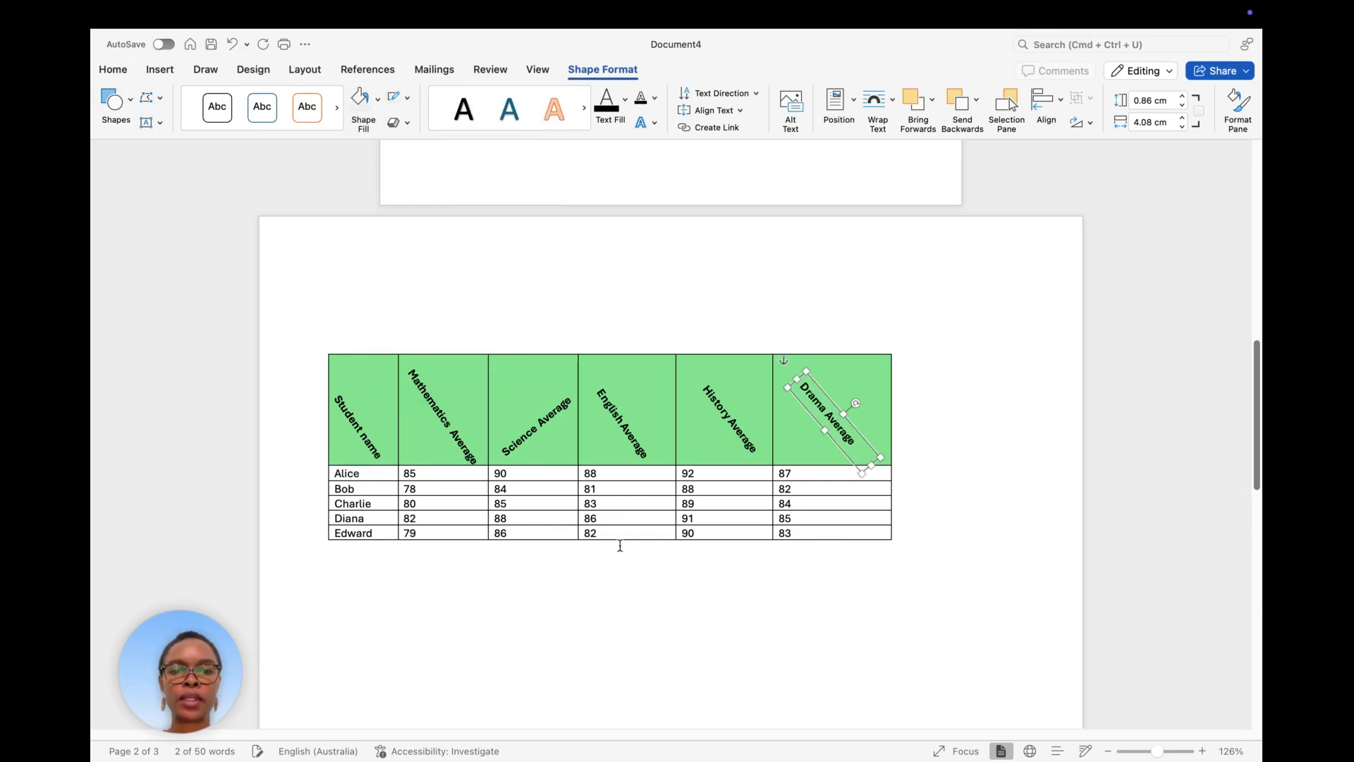
click(641, 585)
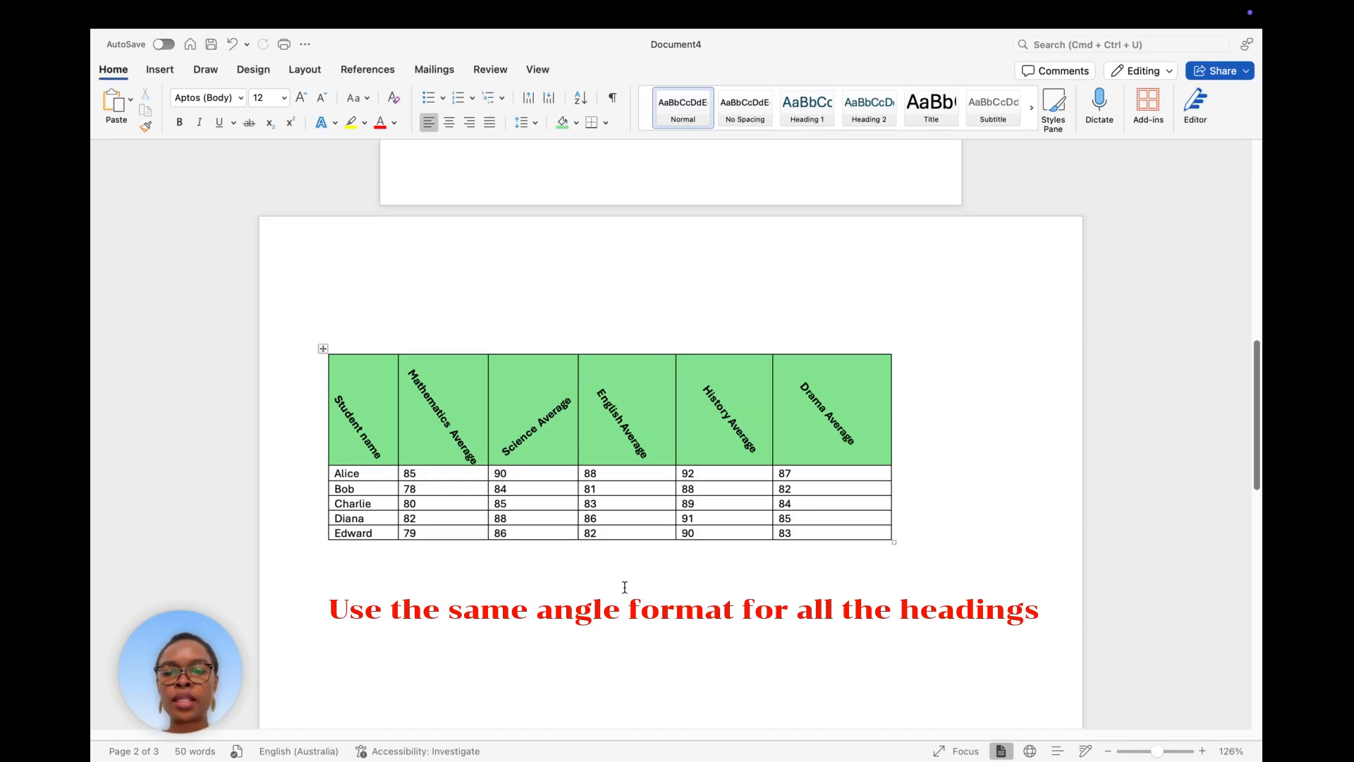
scroll(622, 611, down, 5)
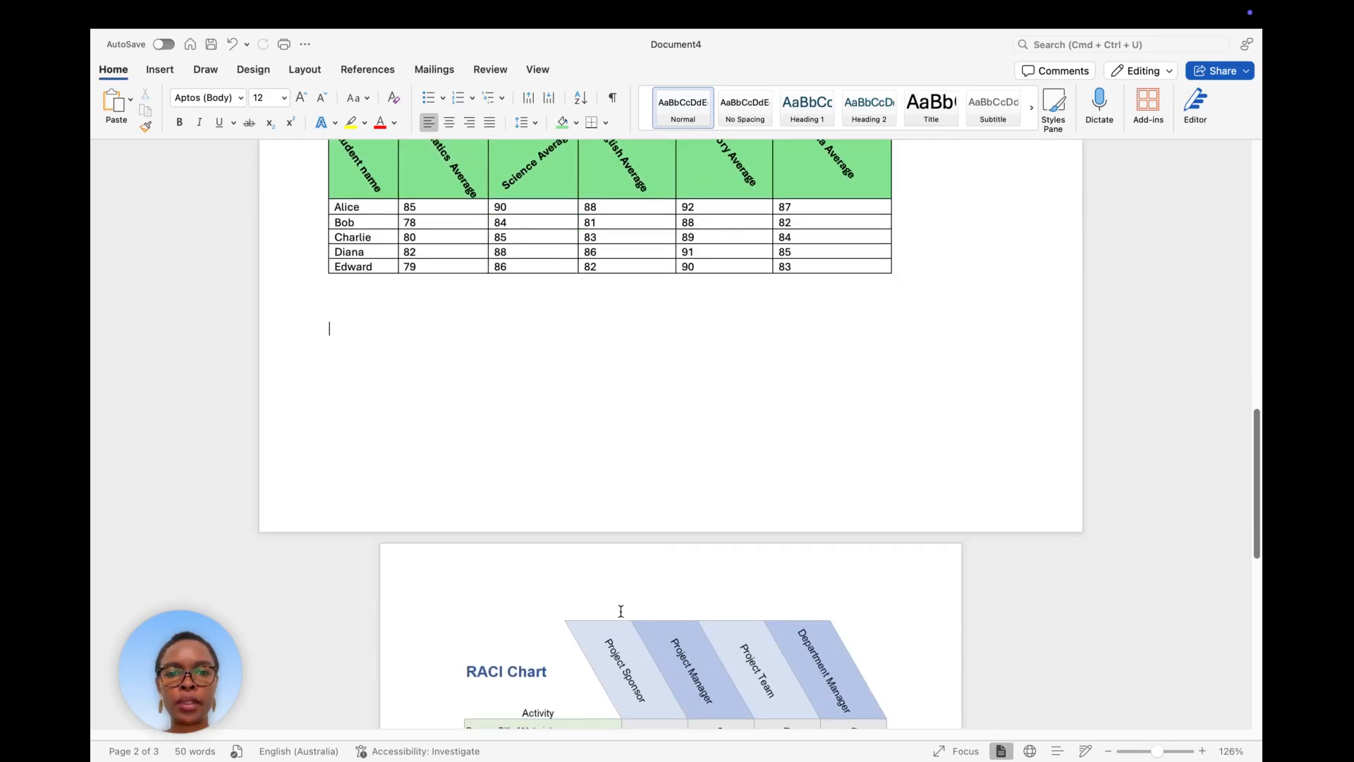
scroll(623, 611, down, 6)
scroll(620, 611, down, 1)
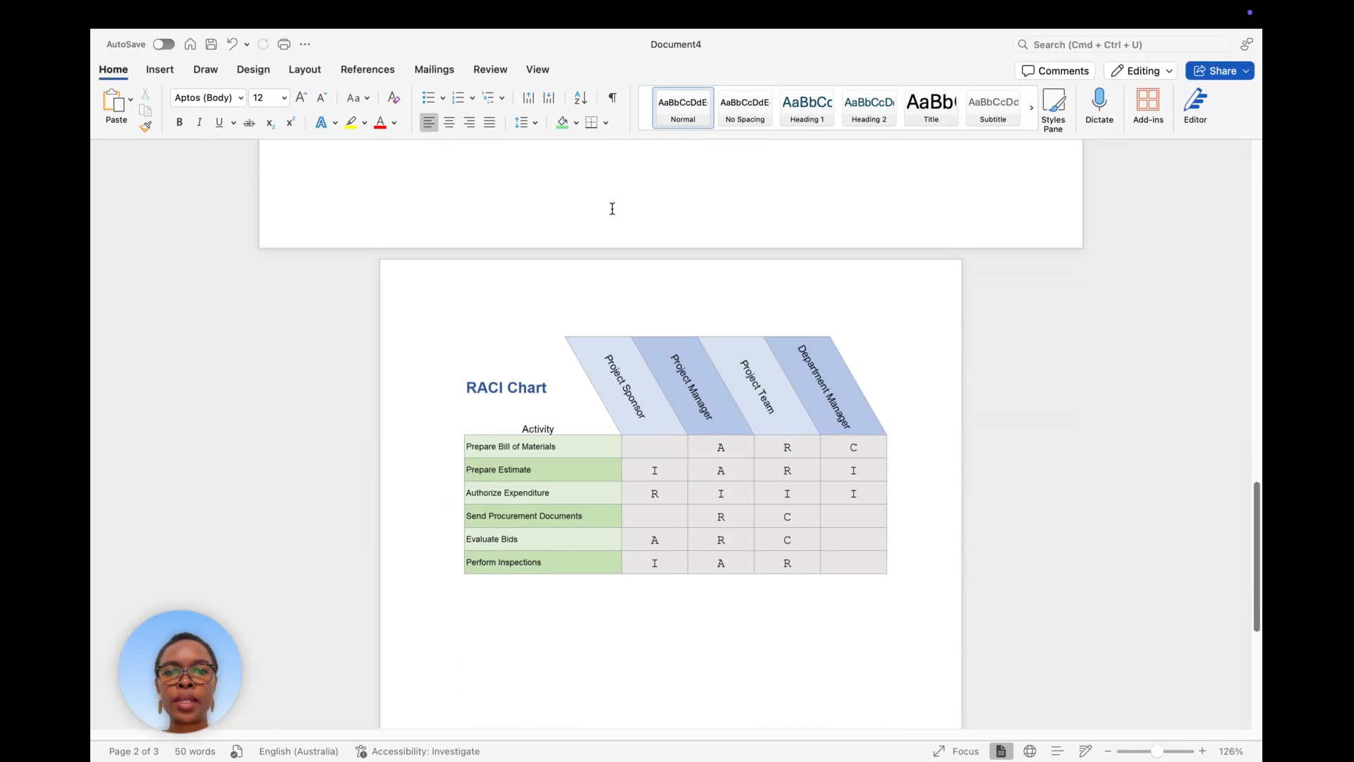
scroll(611, 208, up, 9)
scroll(616, 241, up, 1)
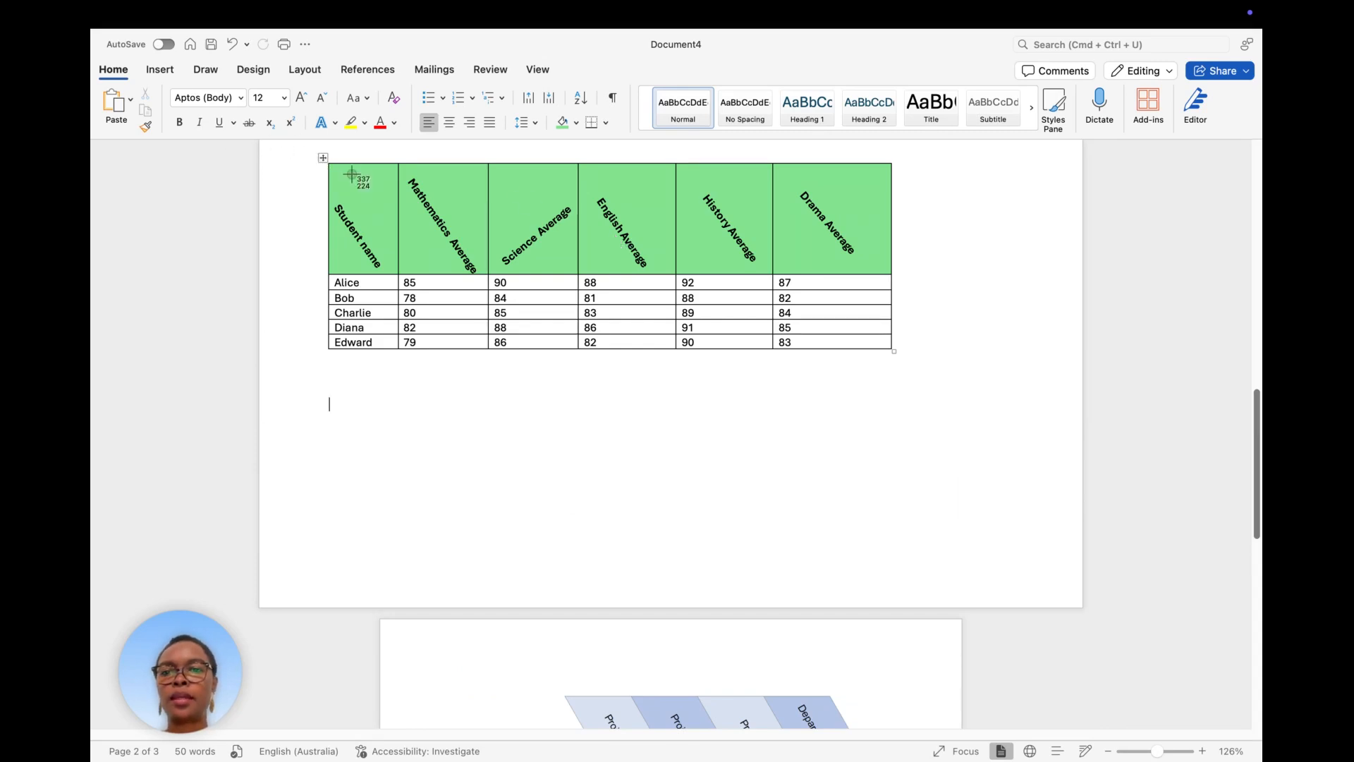
Screenshot the student averages table and paste it beneath the RACI chart on page 3.
drag(323, 158, 901, 357)
scroll(798, 506, down, 10)
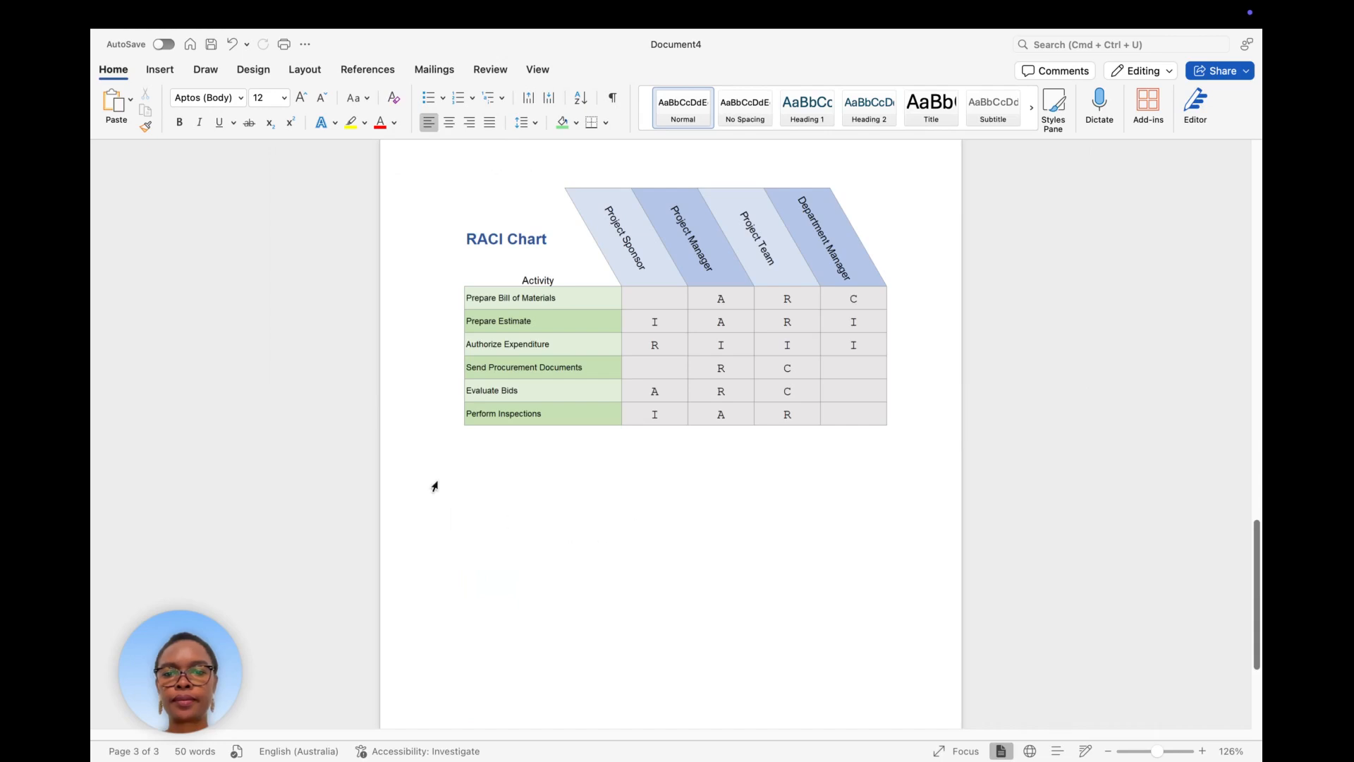
click(455, 497)
key(super+v)
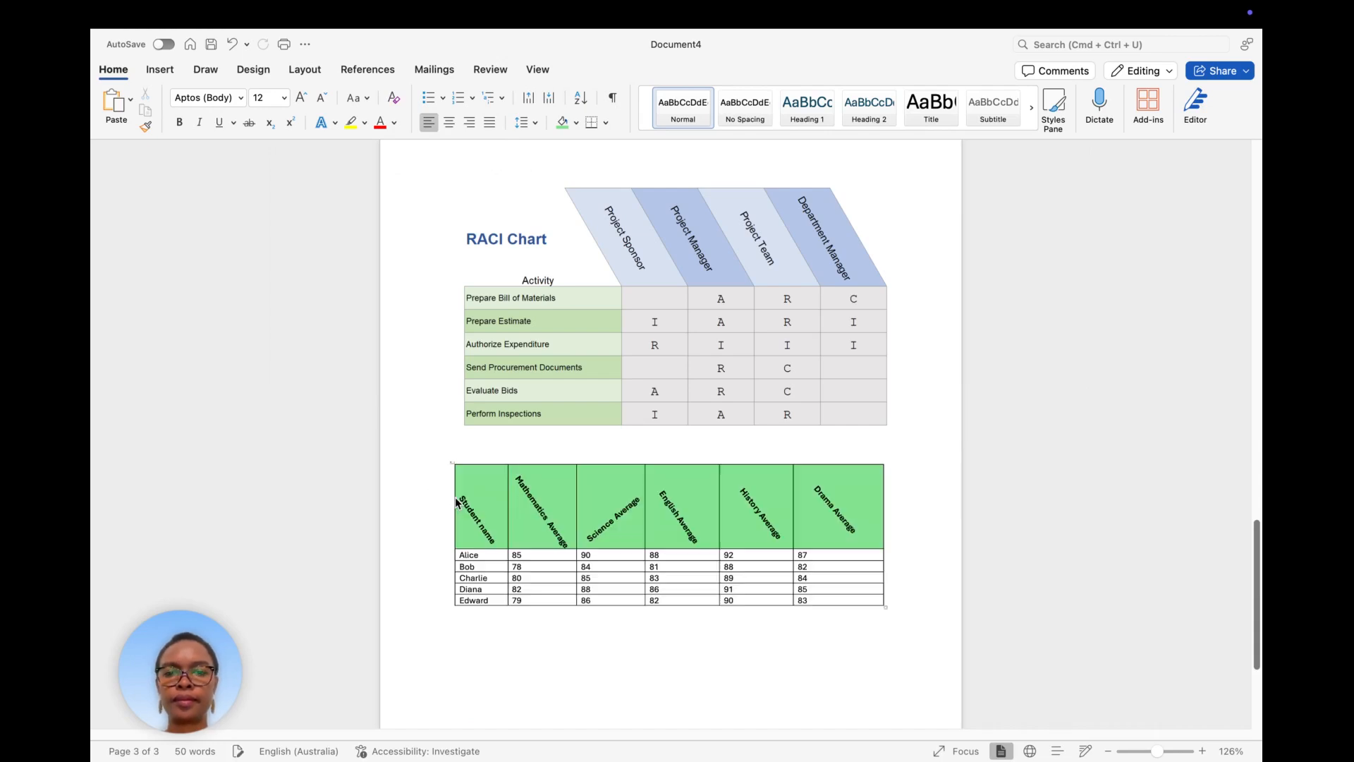